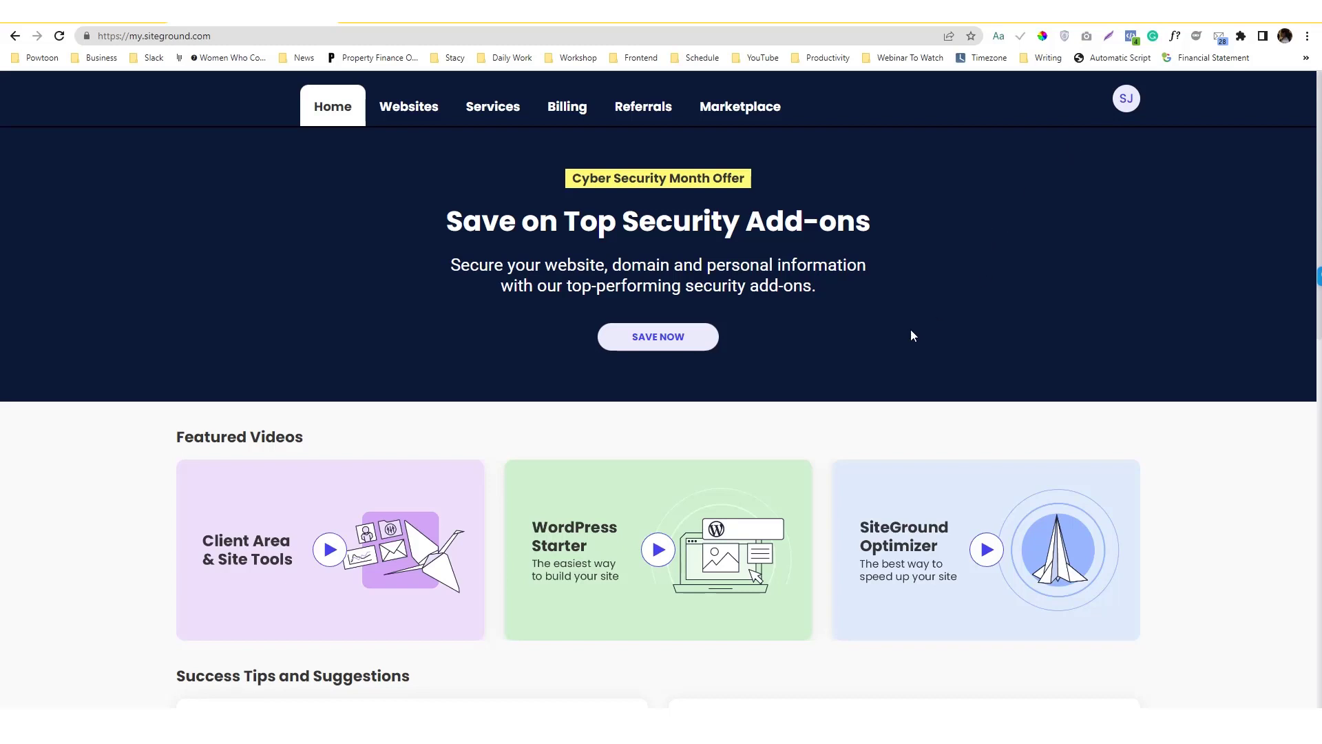
Step: Start a new website with a new domain and check the desired .com name (available at $17.99/yr)
click(403, 114)
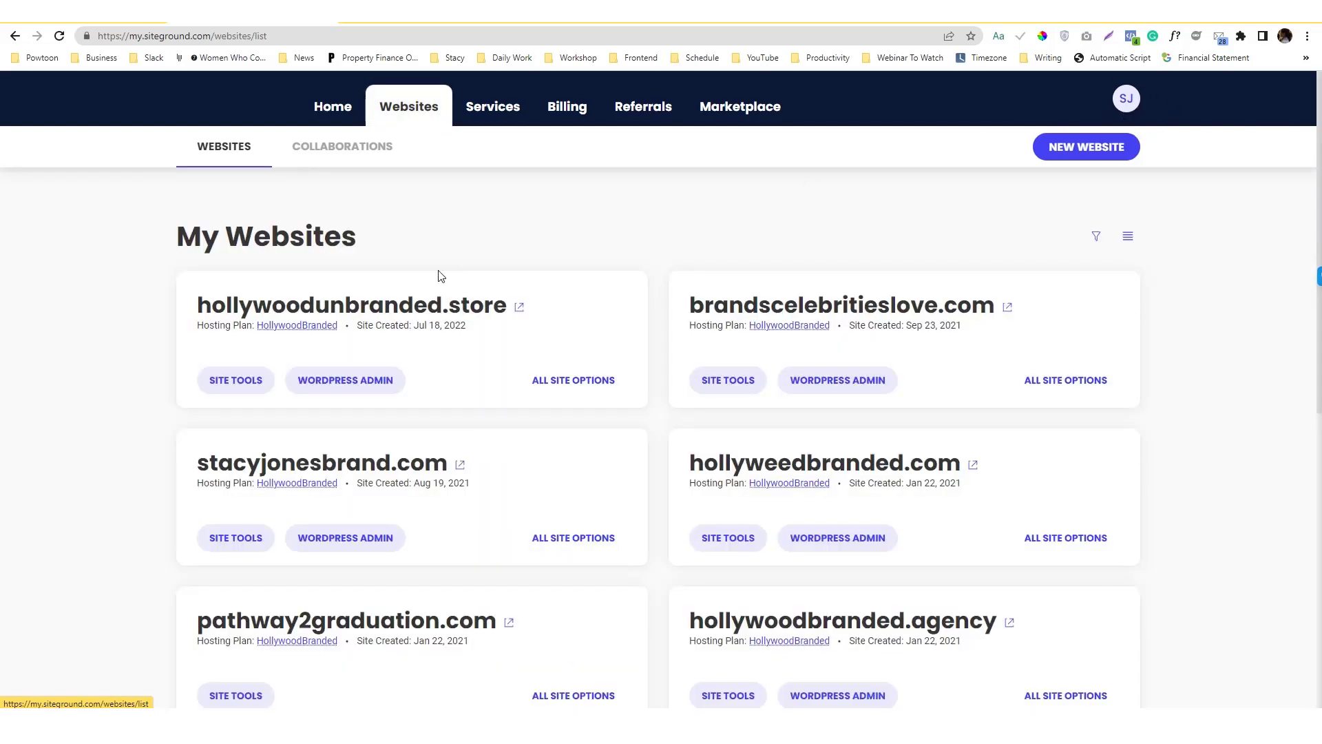
click(1107, 163)
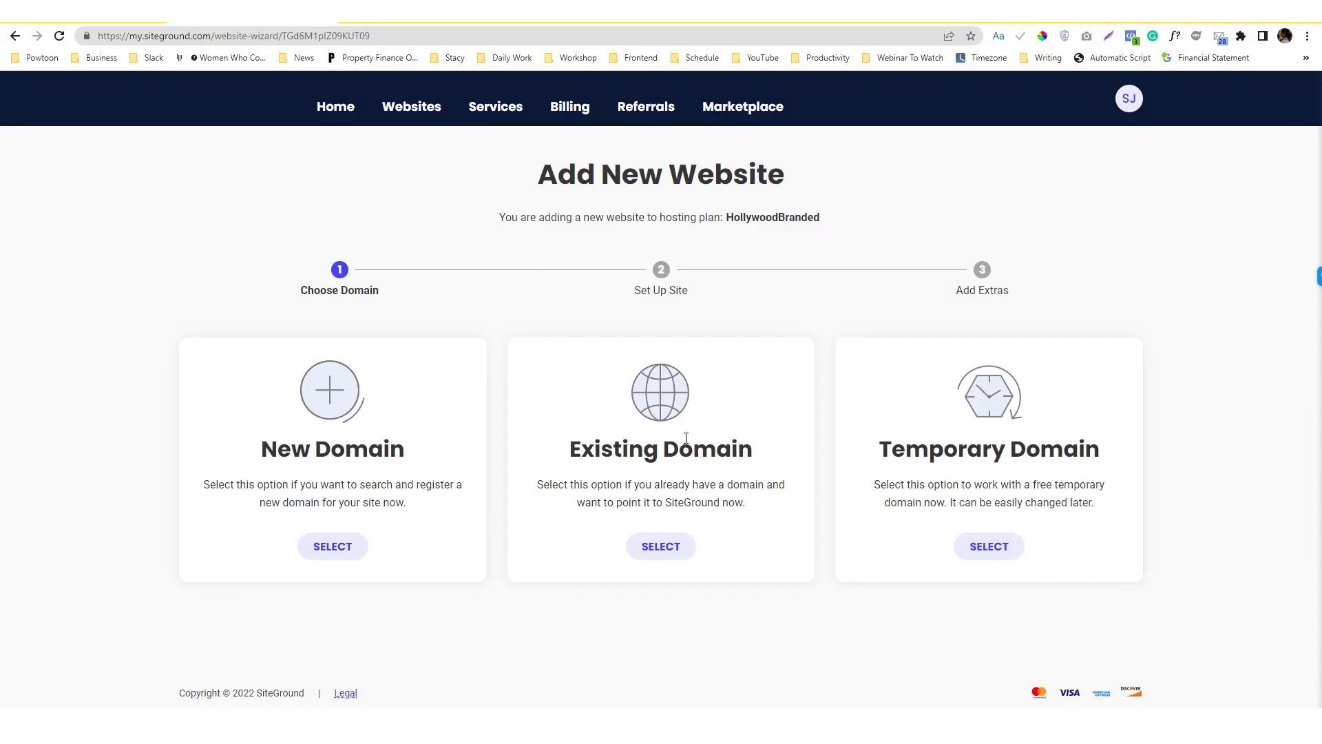
click(1000, 557)
click(326, 538)
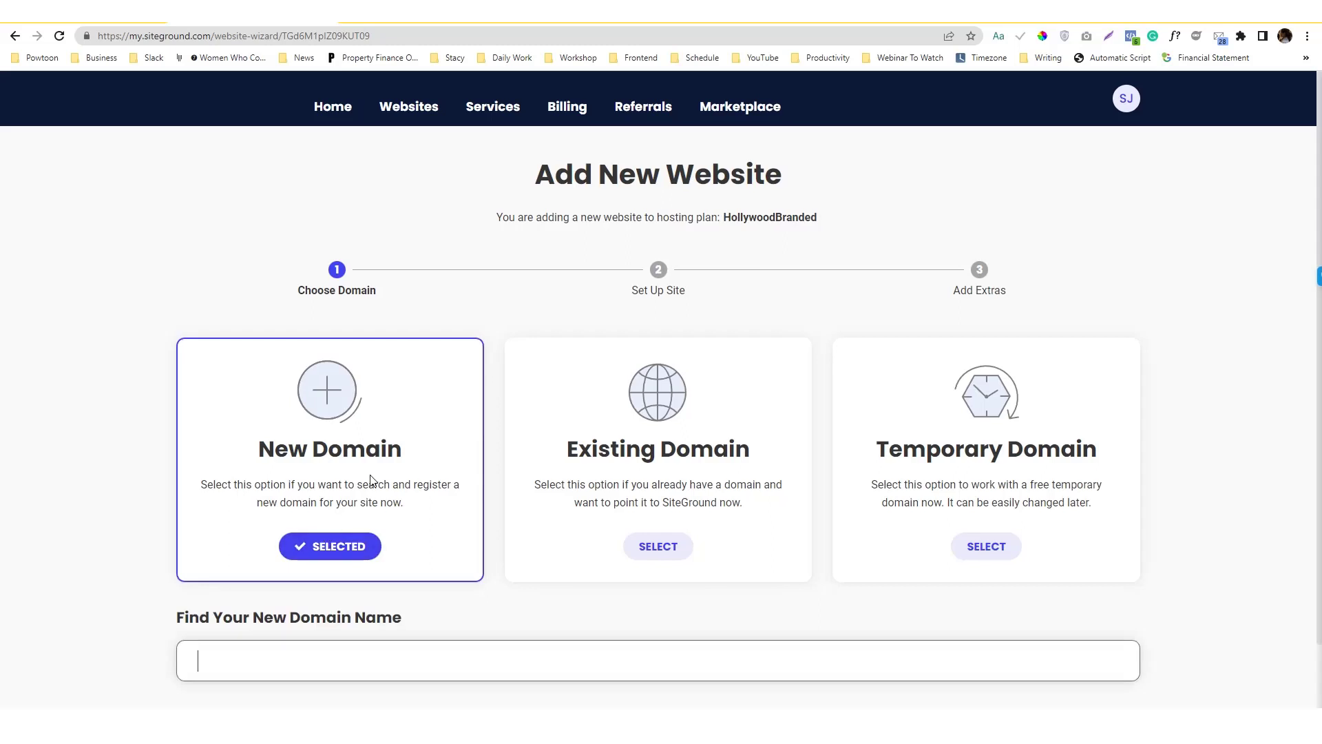
scroll(351, 503, down, 1)
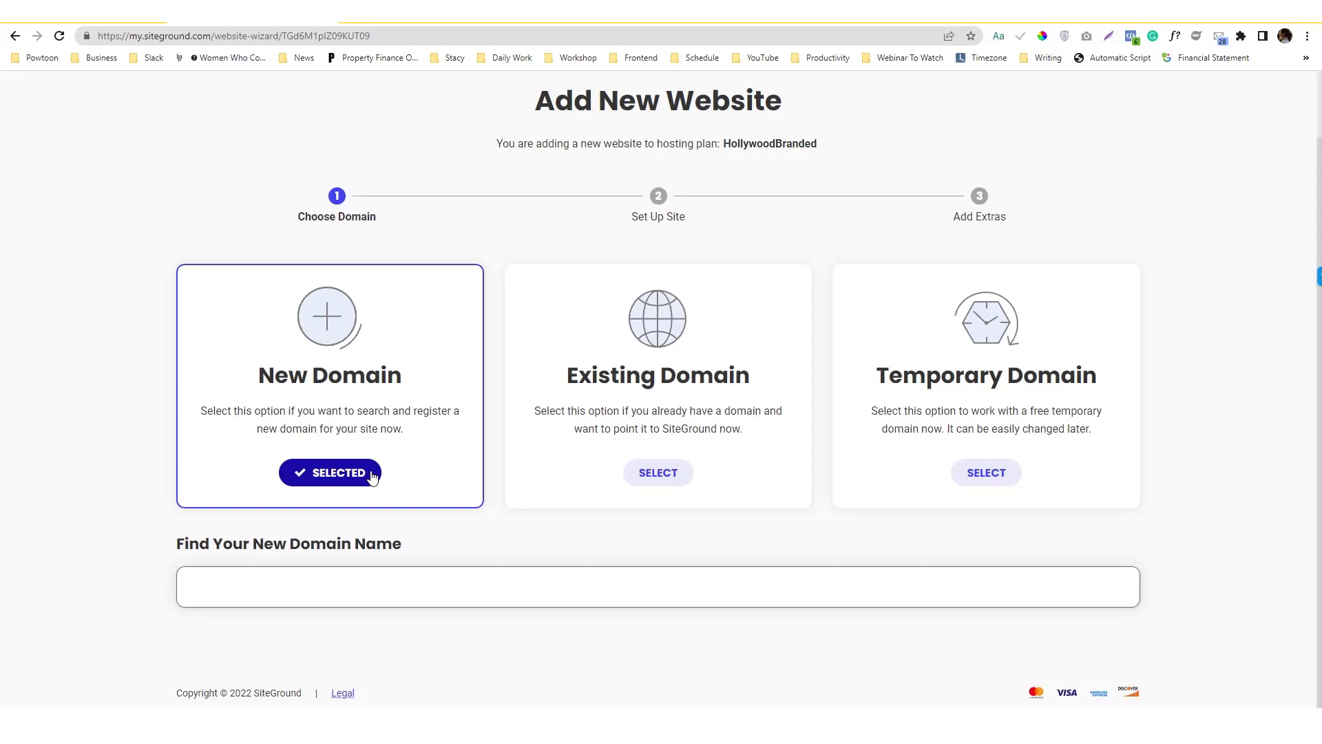
text(mygee)
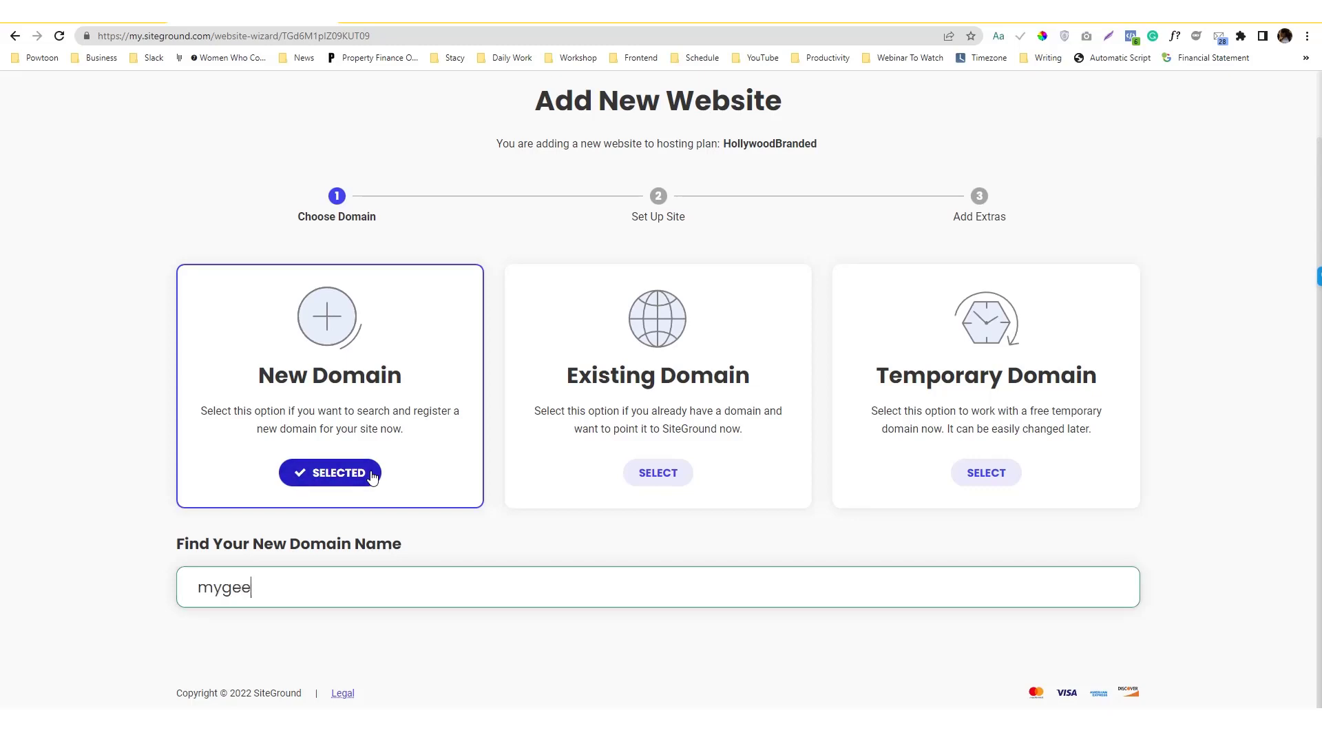
key(ctrl+a)
text(angelicsanoy)
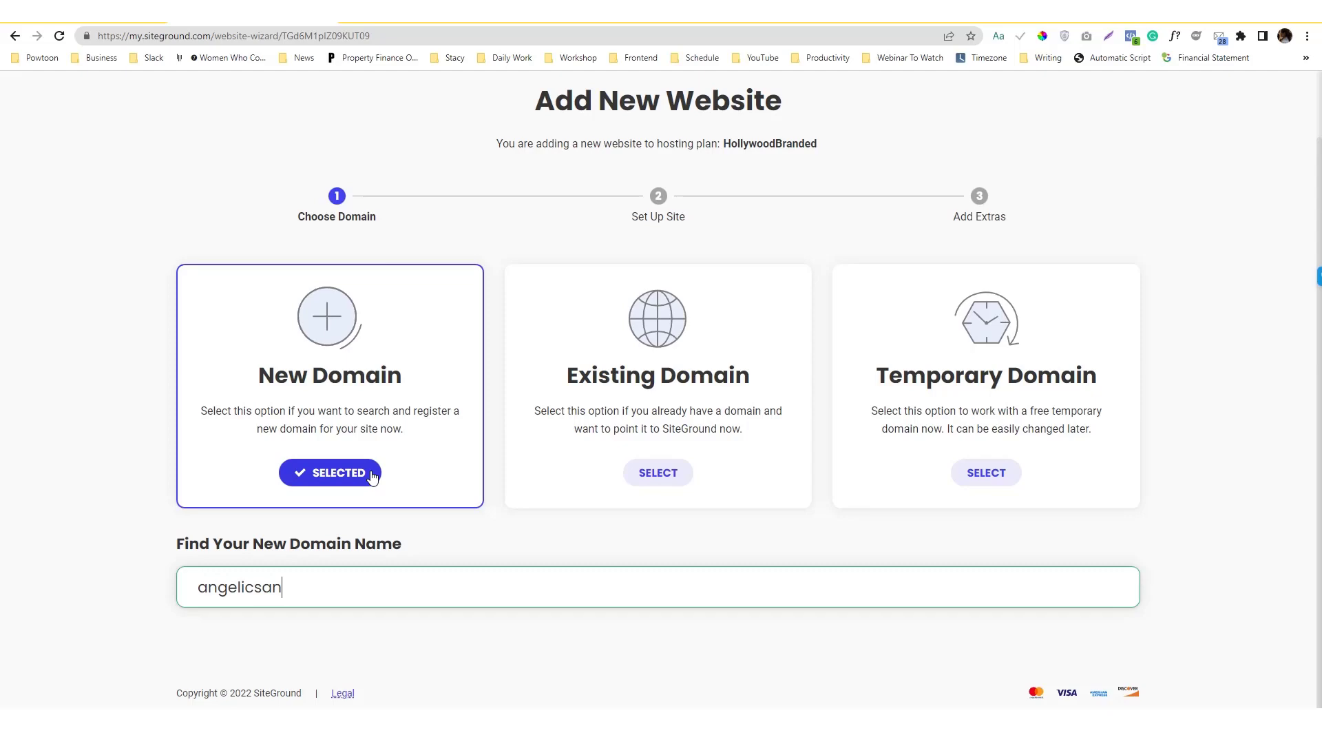
key(Return)
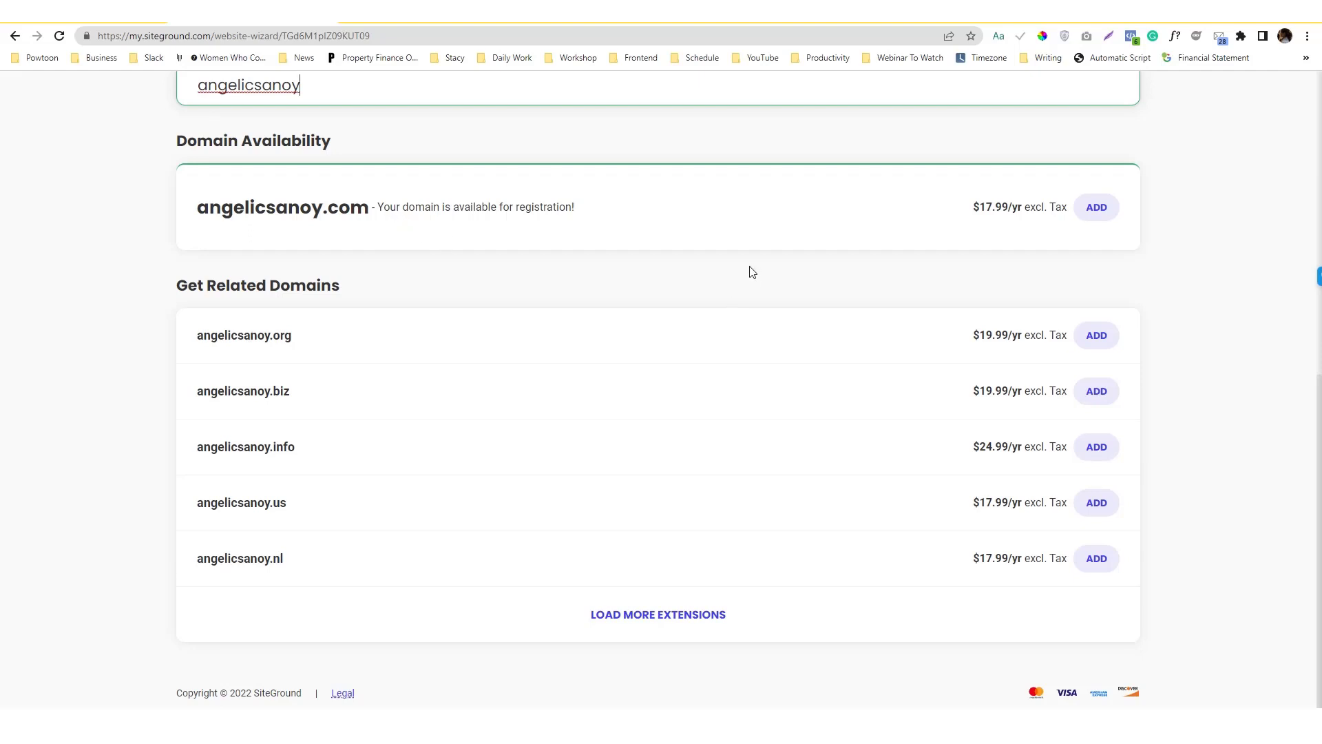
Step: Open namecheap.com in a new browser tab
click(355, 22)
text(blu)
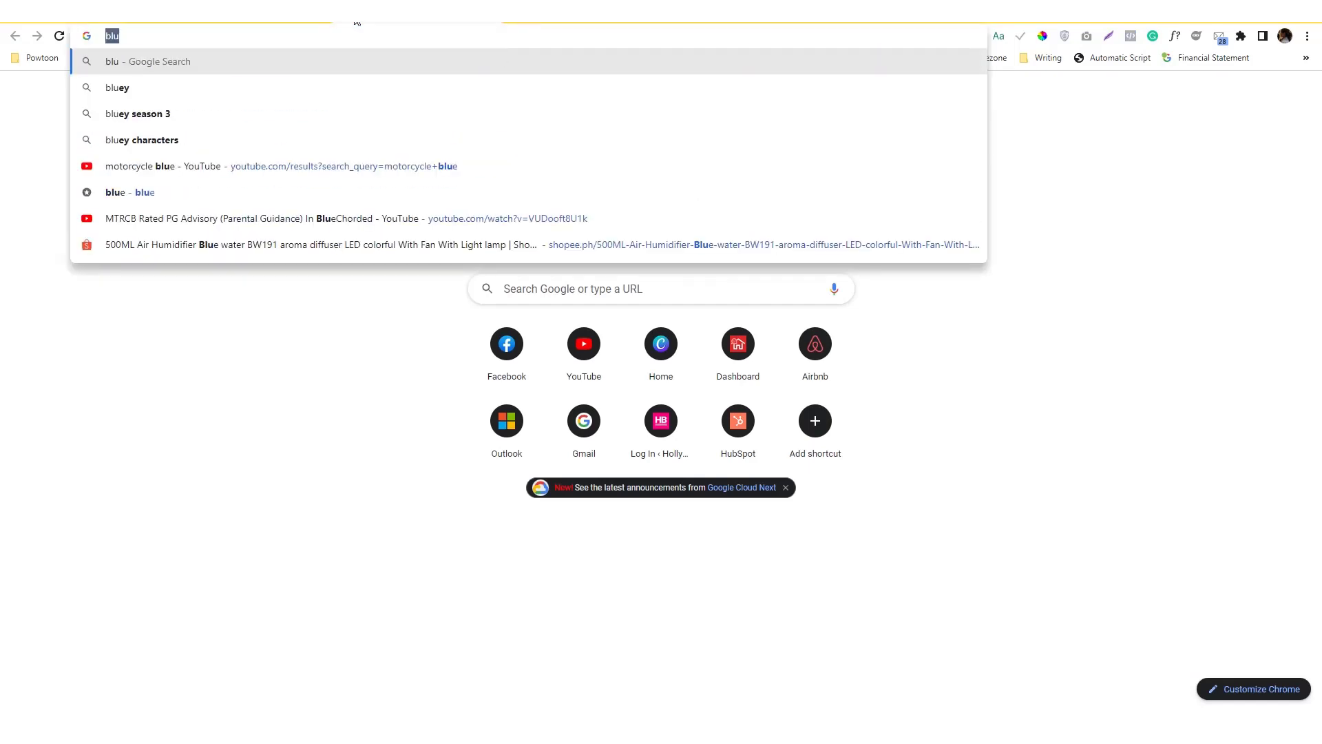
text(namecheap.com)
key(Return)
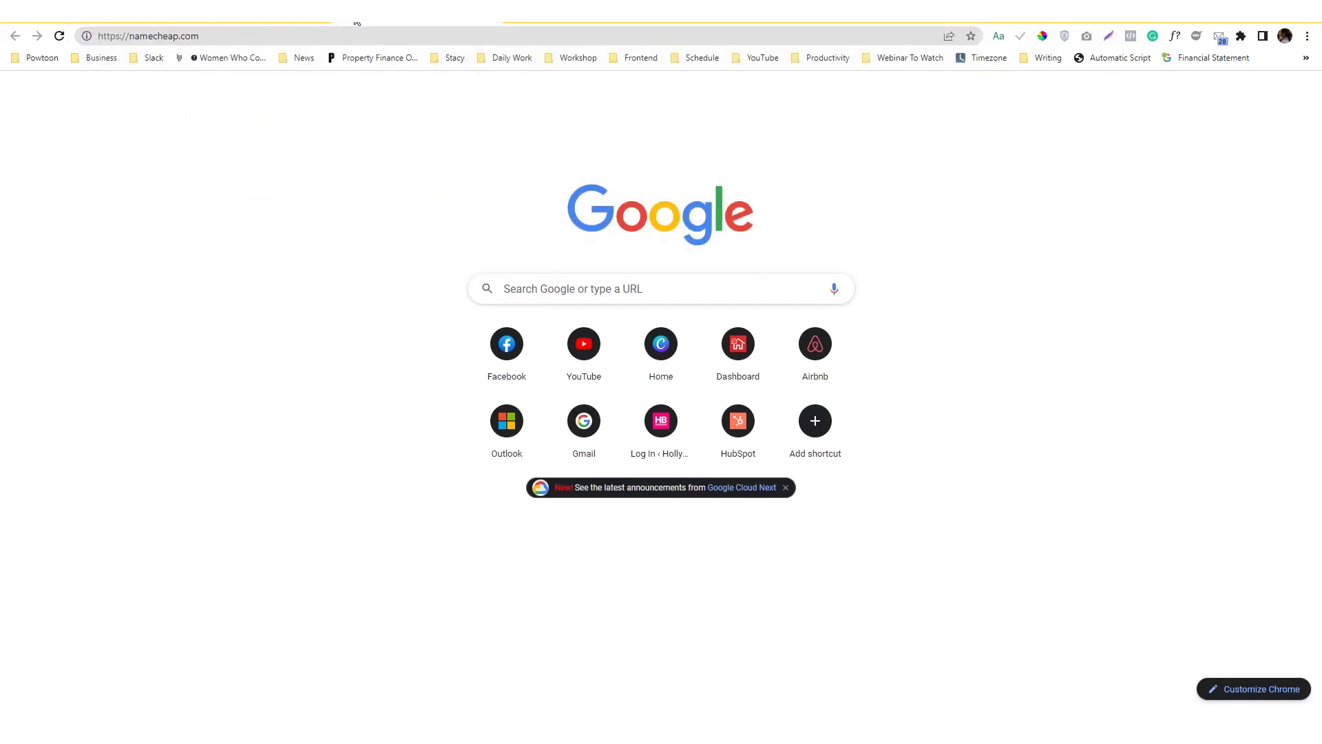
key(ctrl+w)
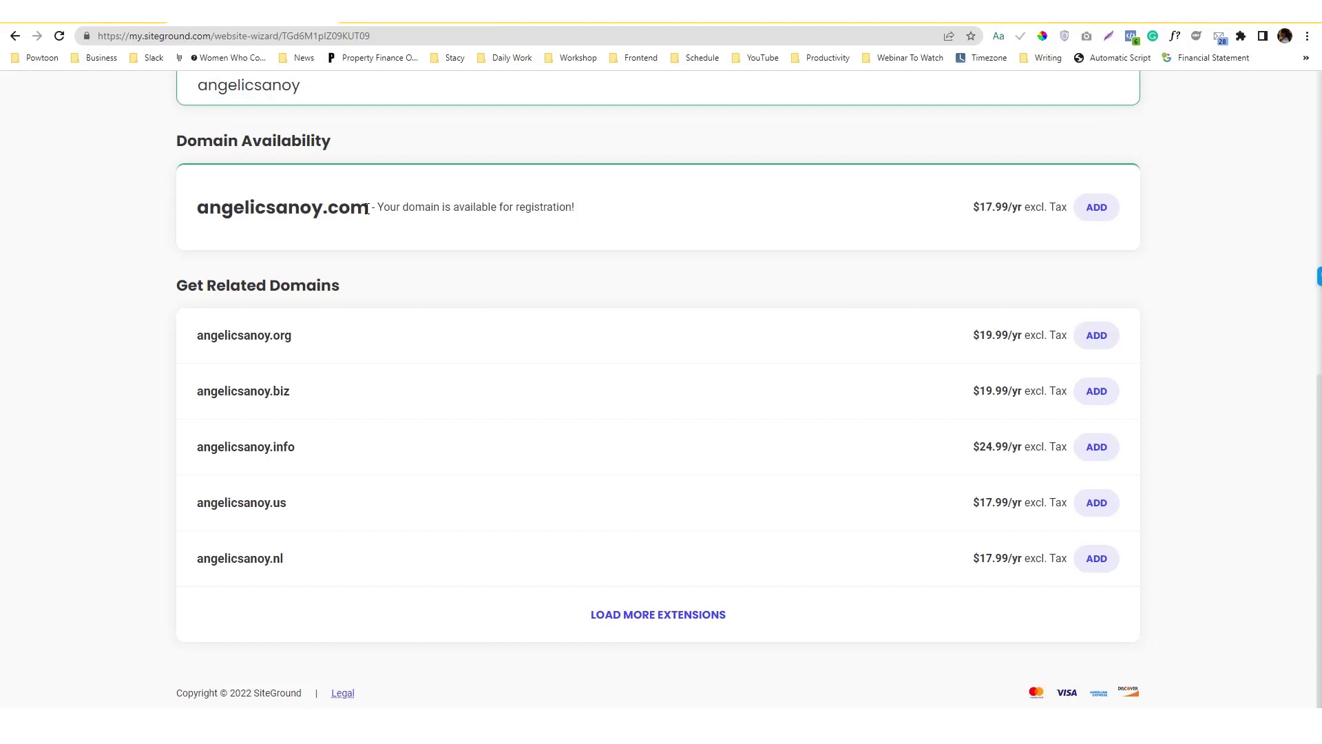
Step: Copy the domain from SiteGround and search it on Namecheap, finding it at $9.58/yr
drag(370, 210, 205, 208)
key(ctrl+c)
key(ctrl+shift+t)
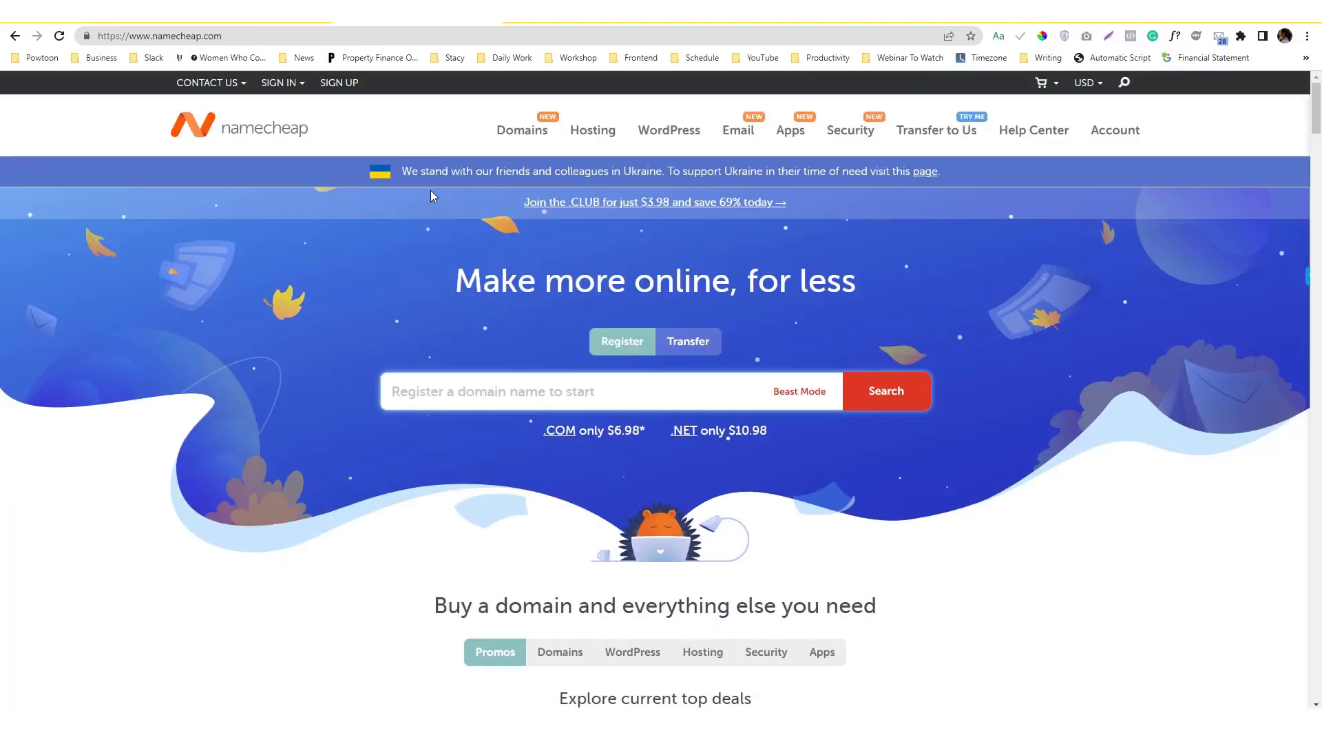
key(ctrl+v)
click(886, 390)
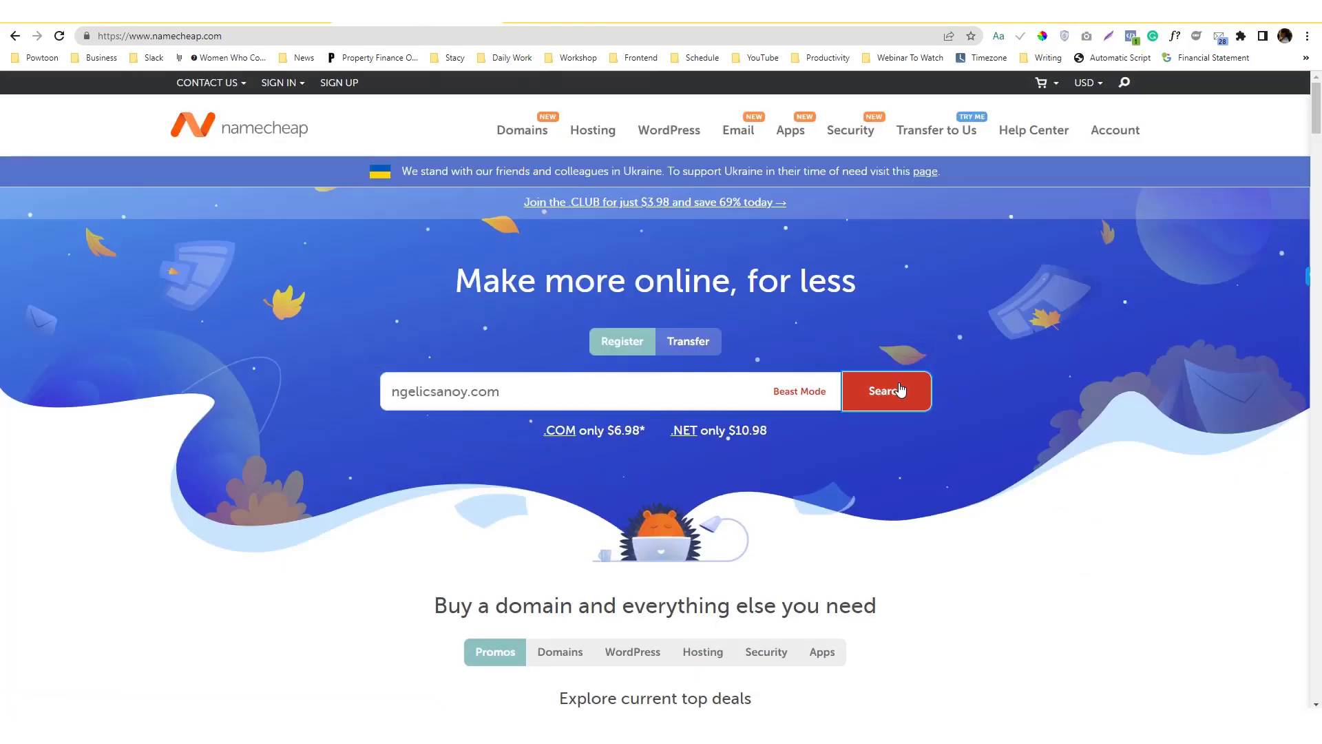
click(391, 394)
text(a)
click(923, 387)
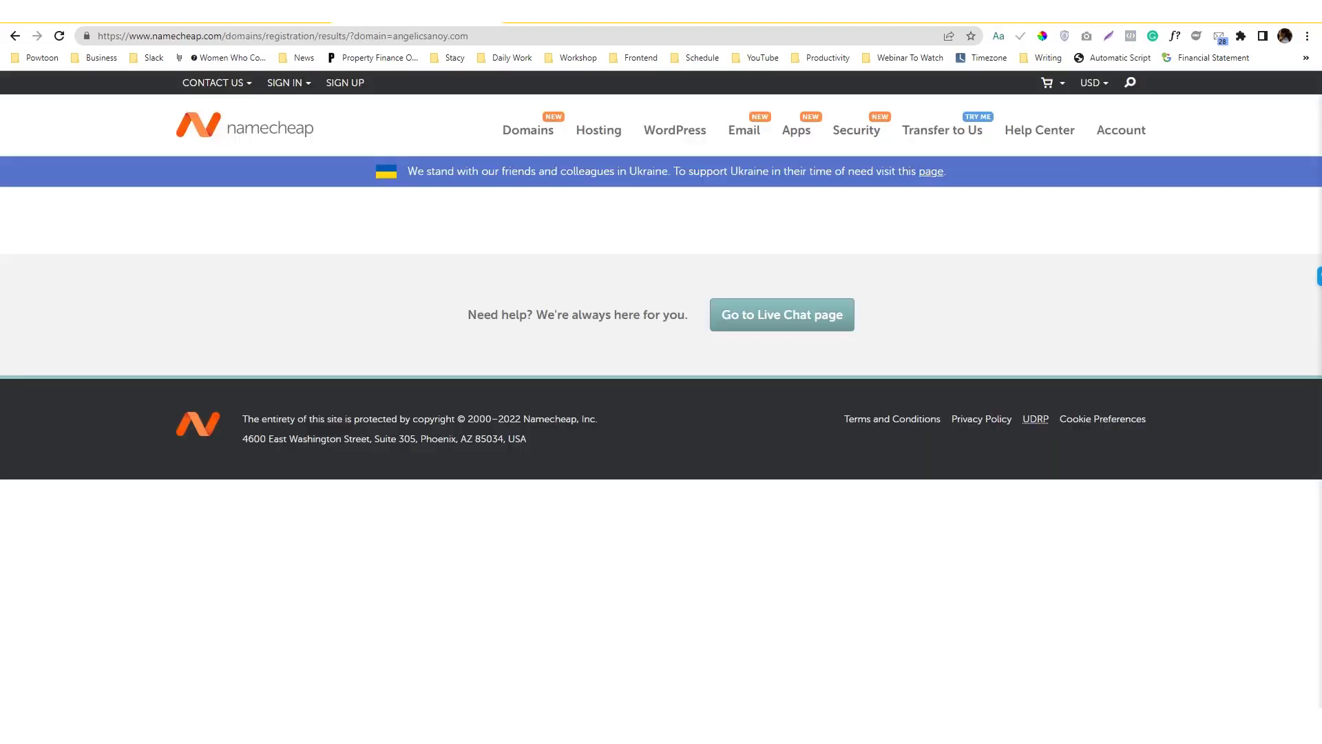
click(412, 40)
key(Return)
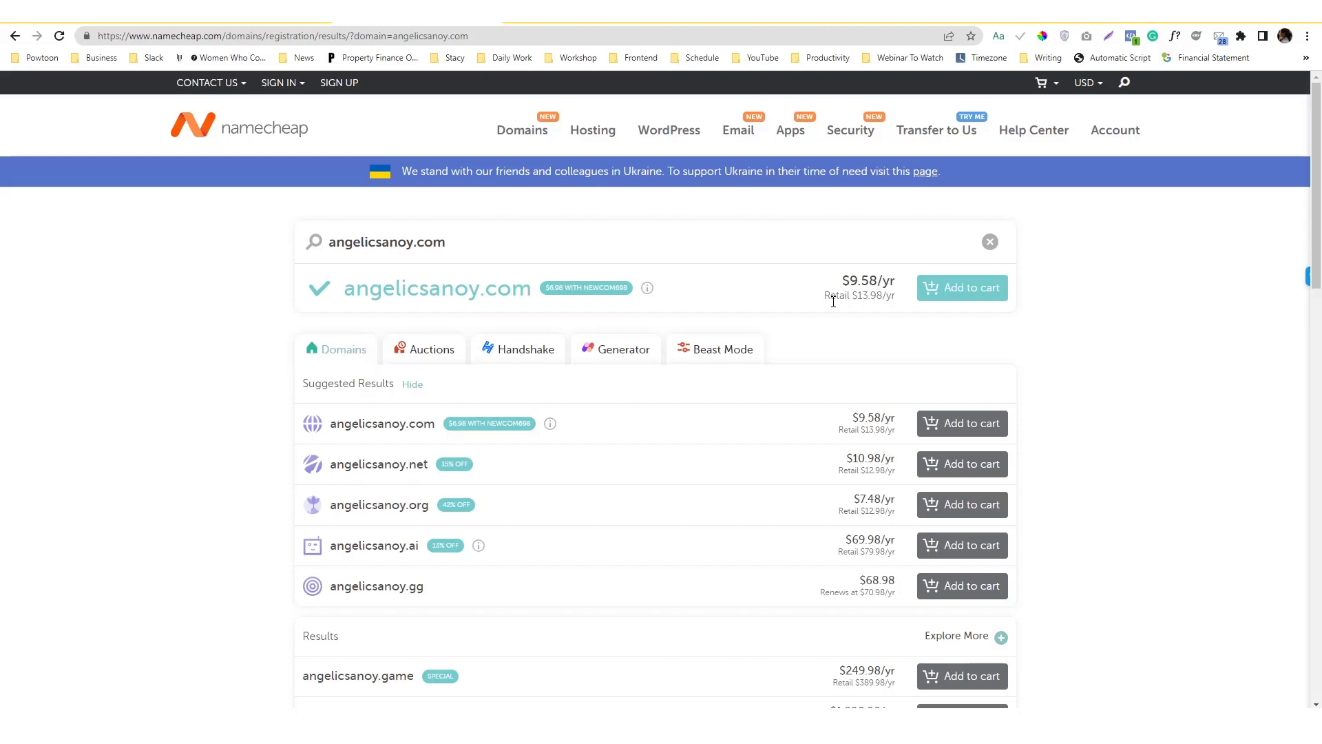
Step: Compare Namecheap's $13.98/yr retail price against SiteGround's $17.99/yr .com and related extension prices
drag(858, 296, 882, 299)
key(ctrl+Tab)
scroll(661, 295, up, 5)
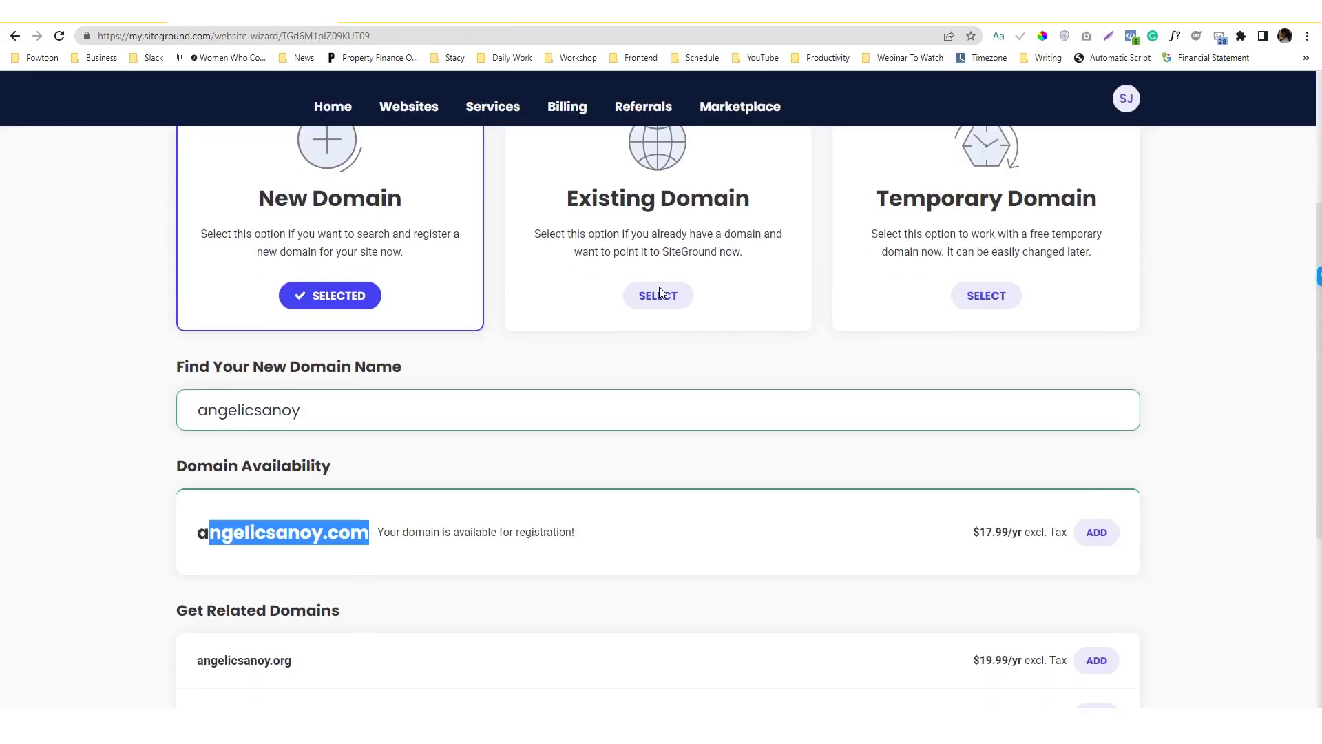
scroll(659, 293, down, 5)
scroll(659, 293, up, 5)
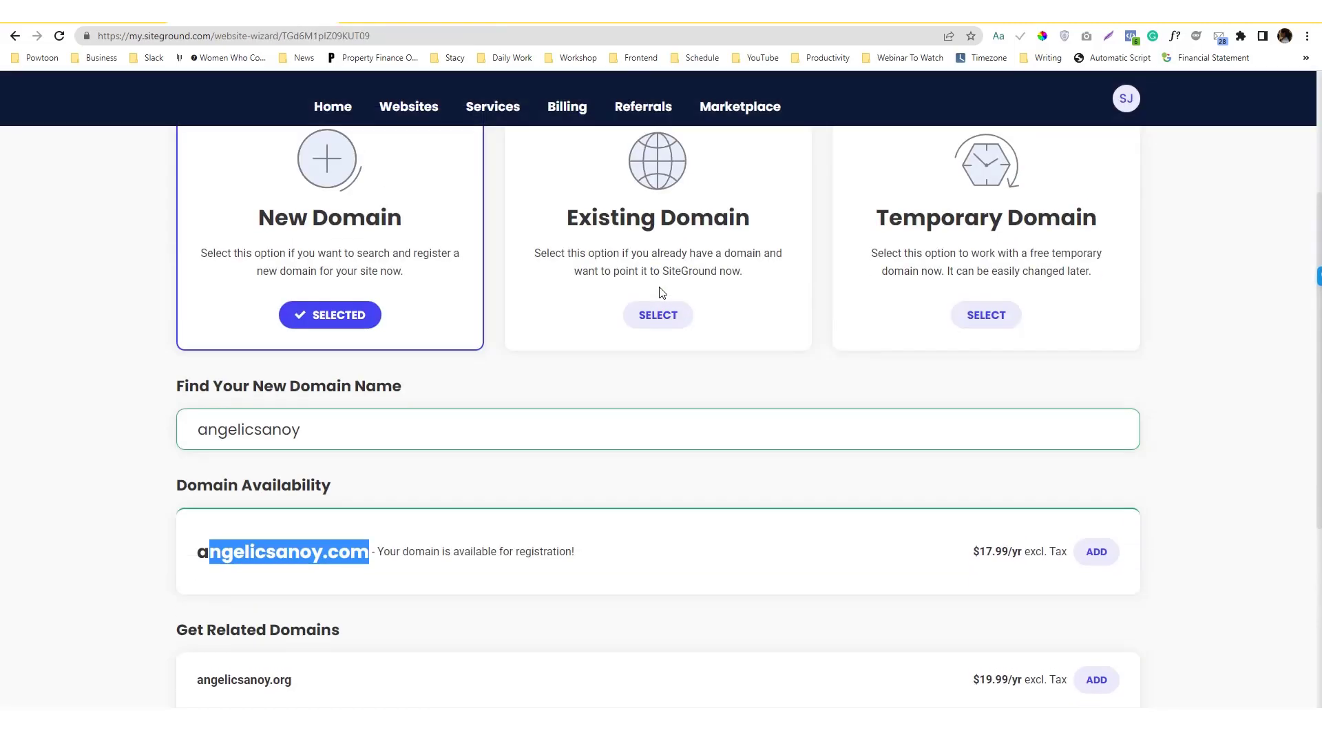
scroll(661, 292, down, 5)
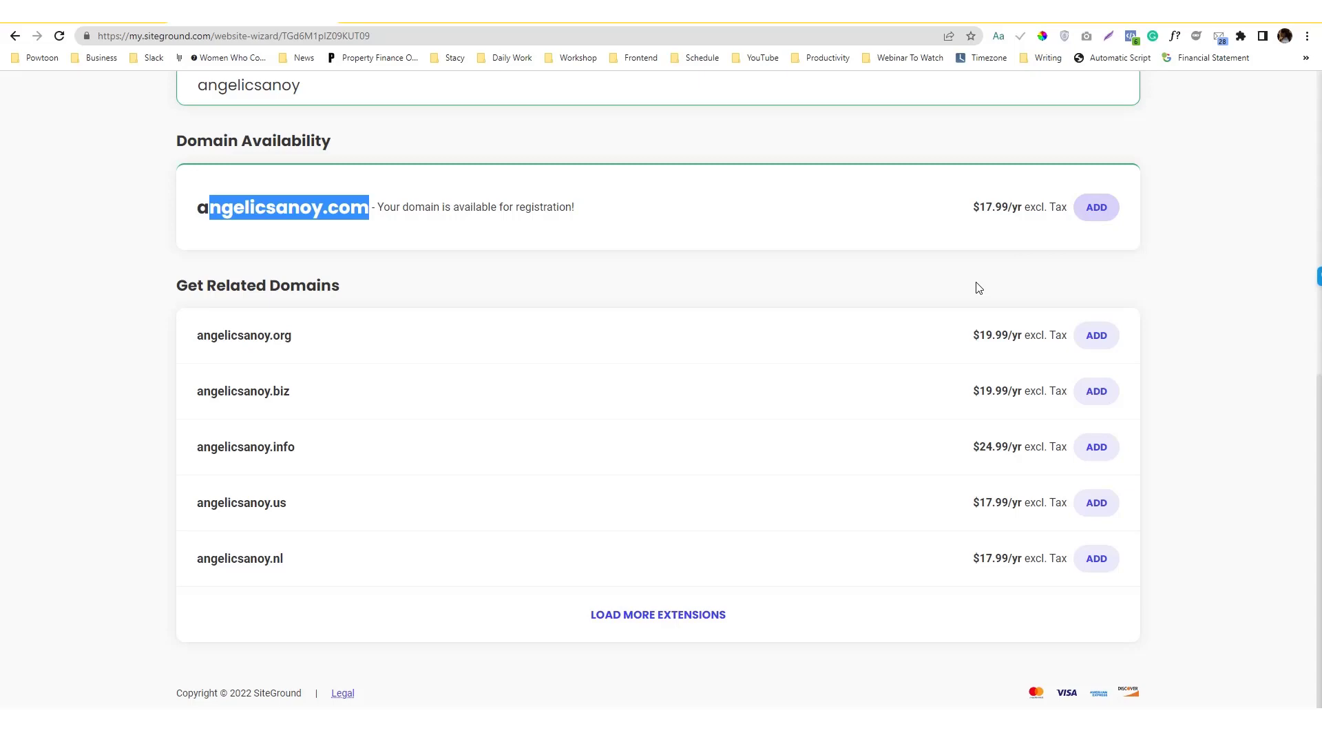
scroll(712, 378, up, 8)
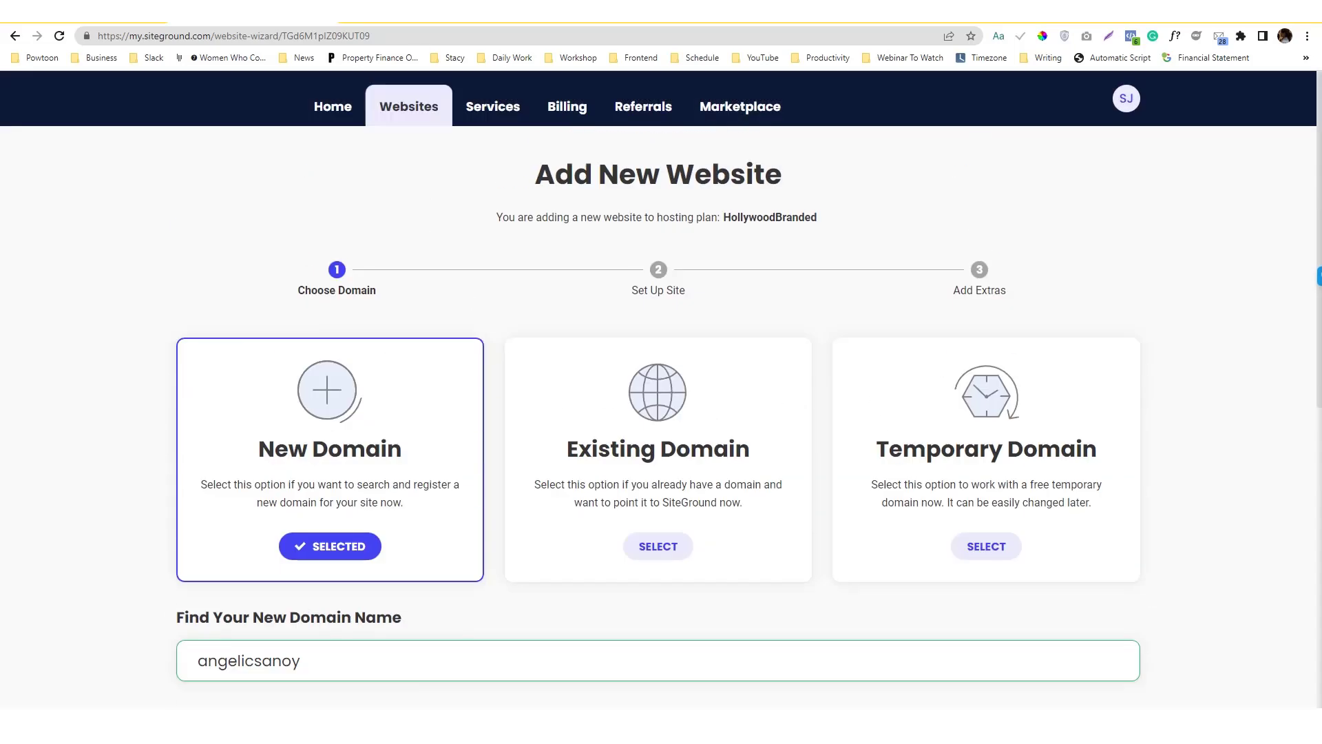
key(ctrl+Tab)
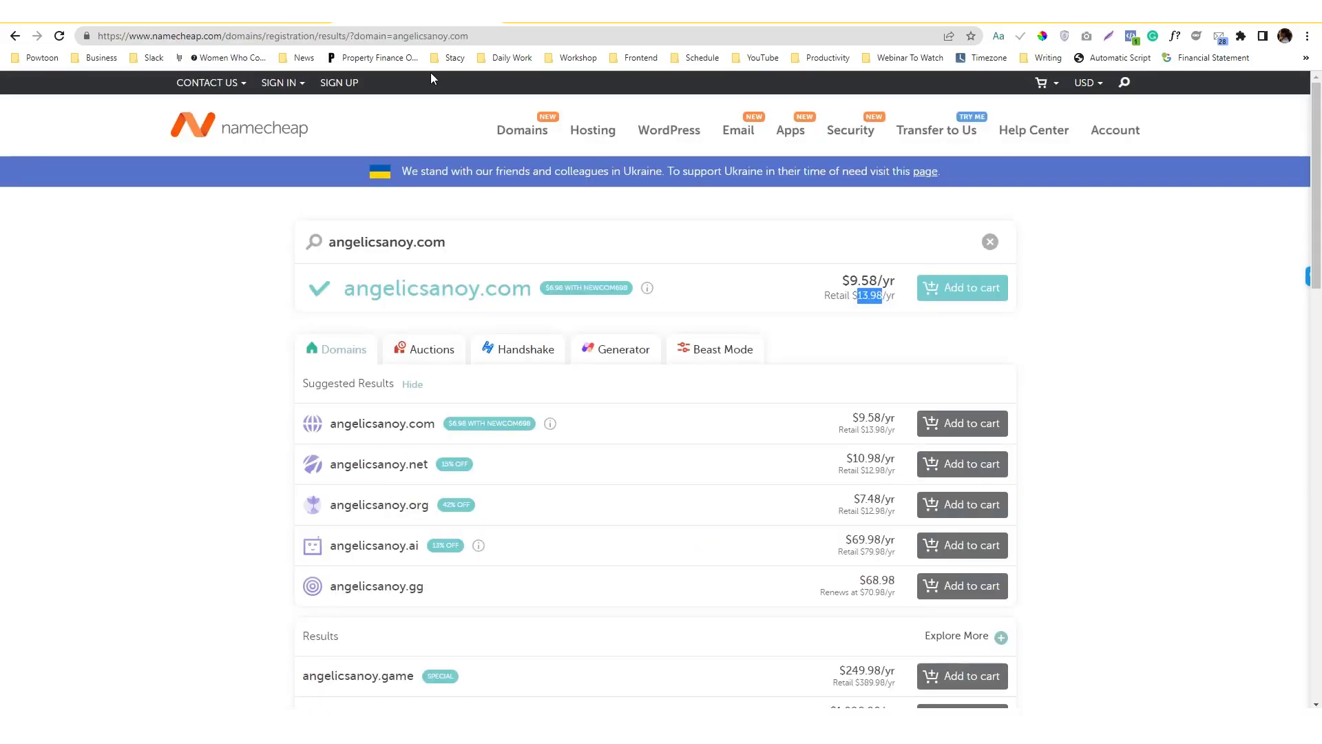
click(269, 21)
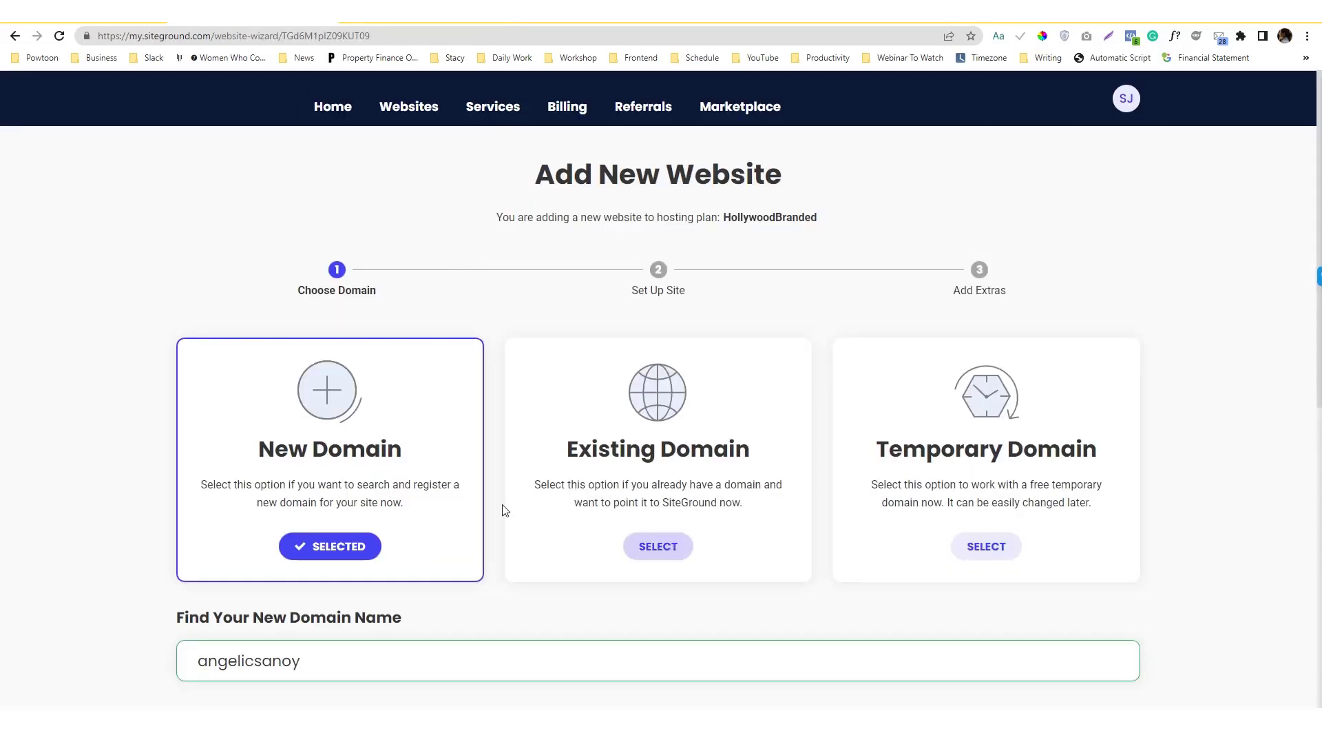
scroll(404, 458, down, 4)
scroll(403, 445, up, 5)
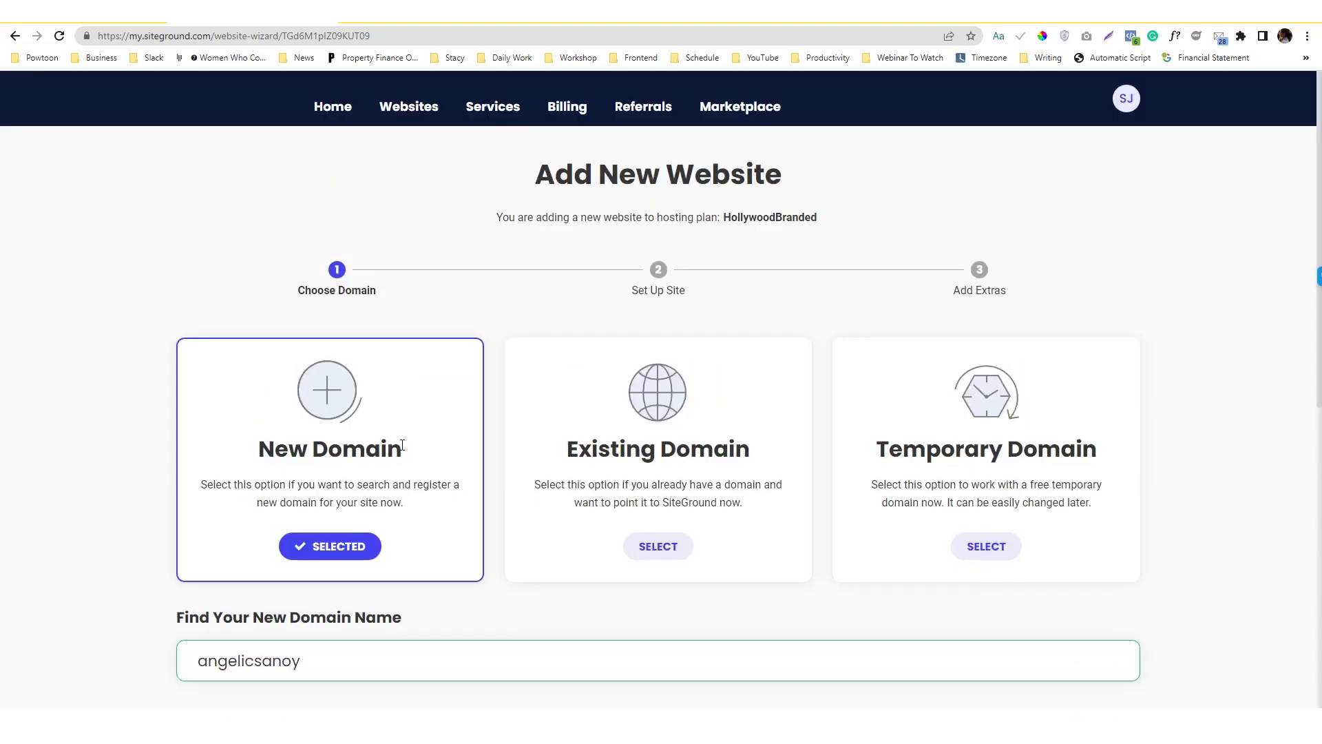
scroll(402, 445, down, 5)
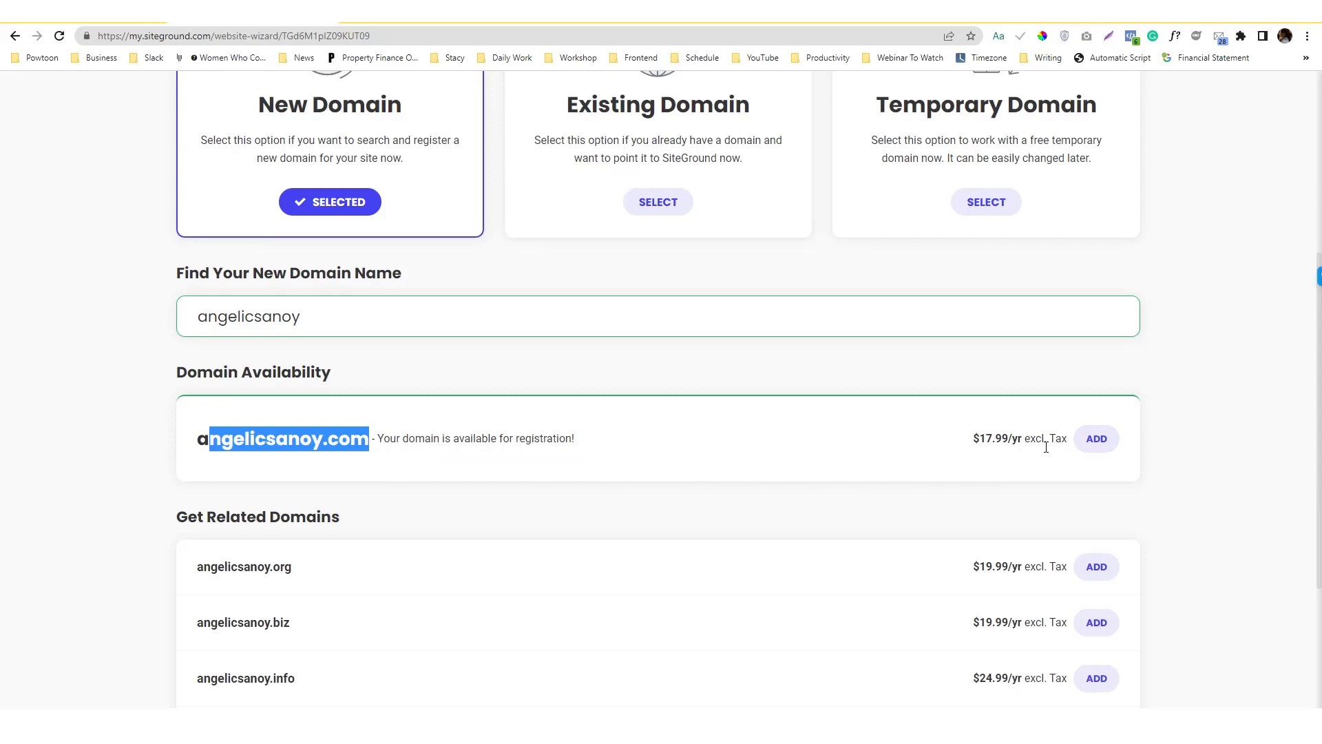
scroll(790, 459, down, 3)
scroll(790, 460, up, 8)
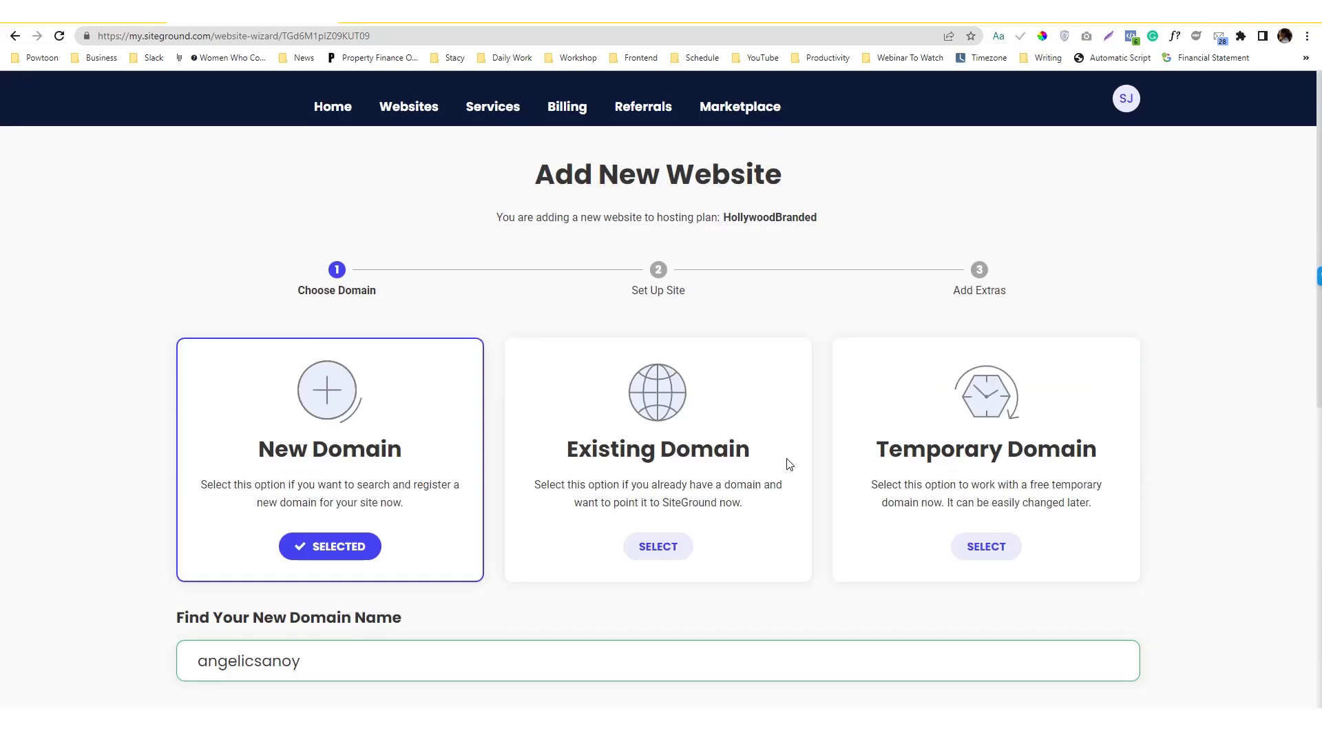
scroll(788, 464, down, 8)
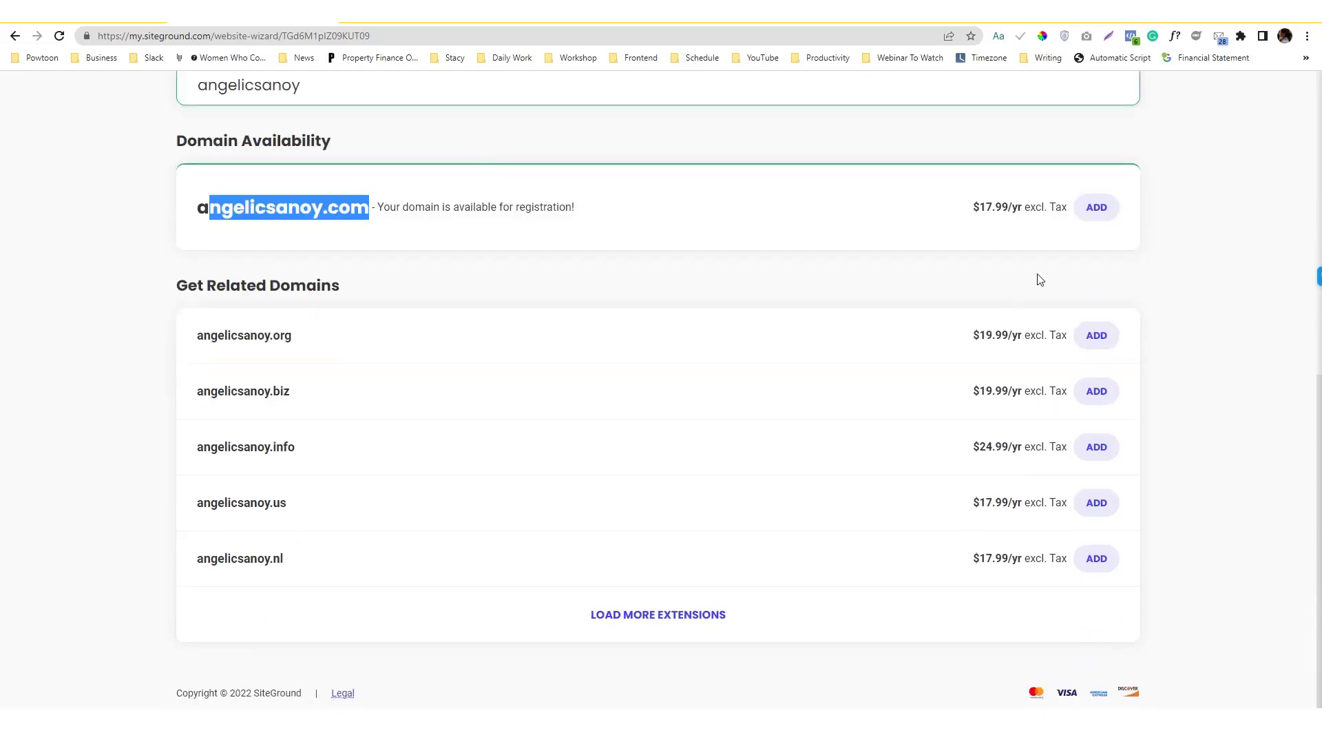
Step: Add the .com domain, then back out of the wizard to the My Websites list
click(1098, 208)
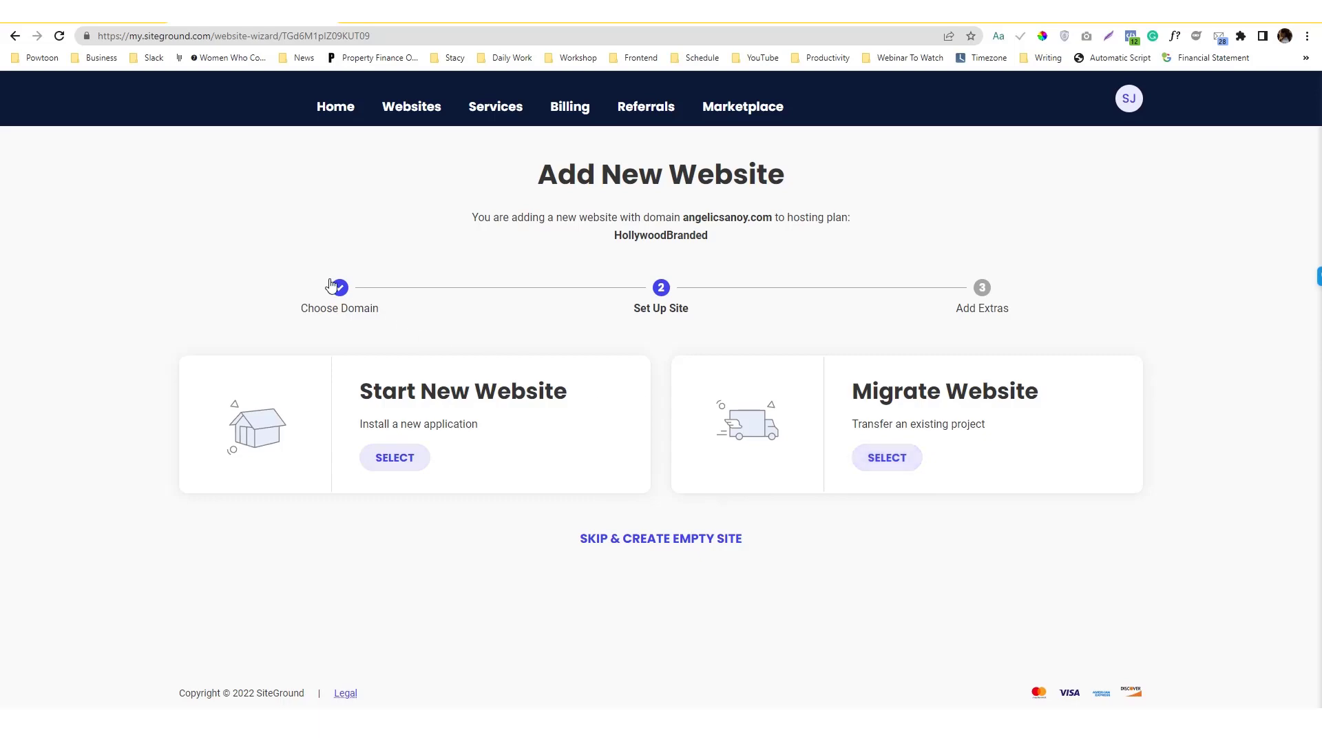
click(15, 36)
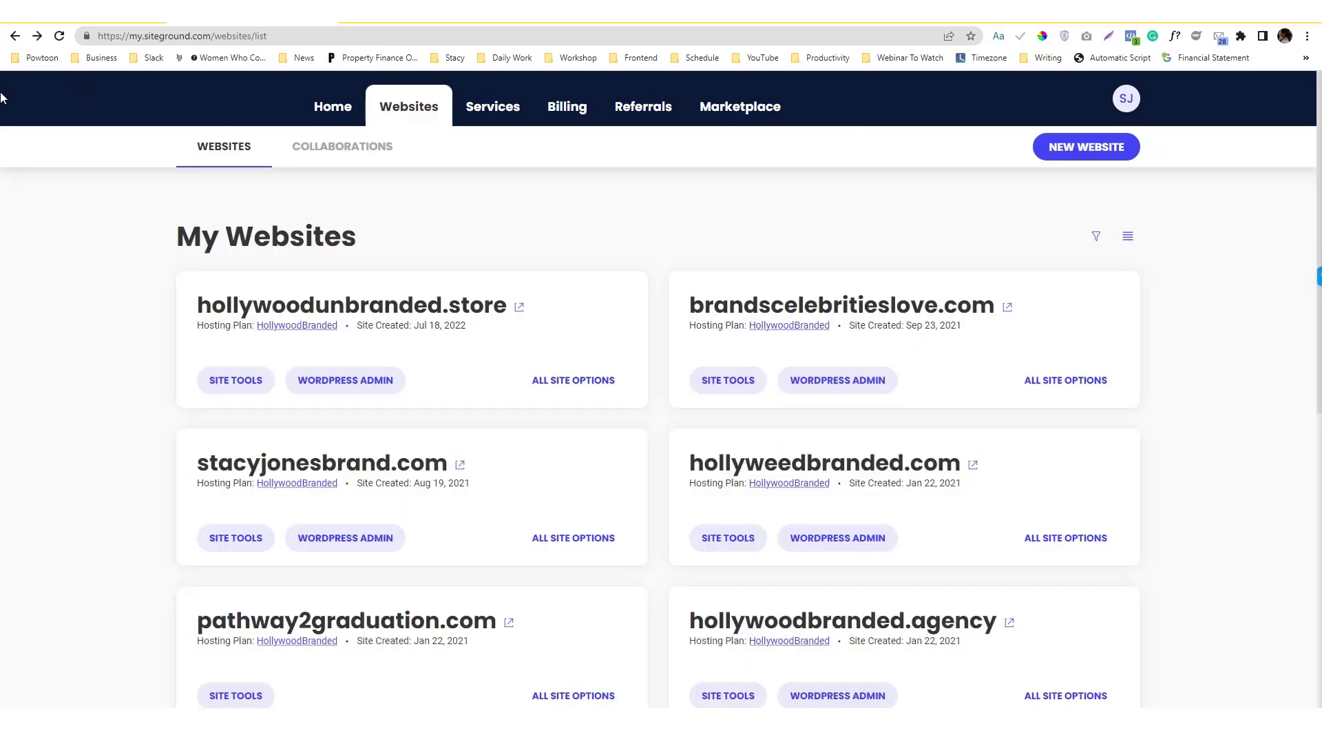
scroll(466, 304, down, 5)
scroll(768, 237, up, 5)
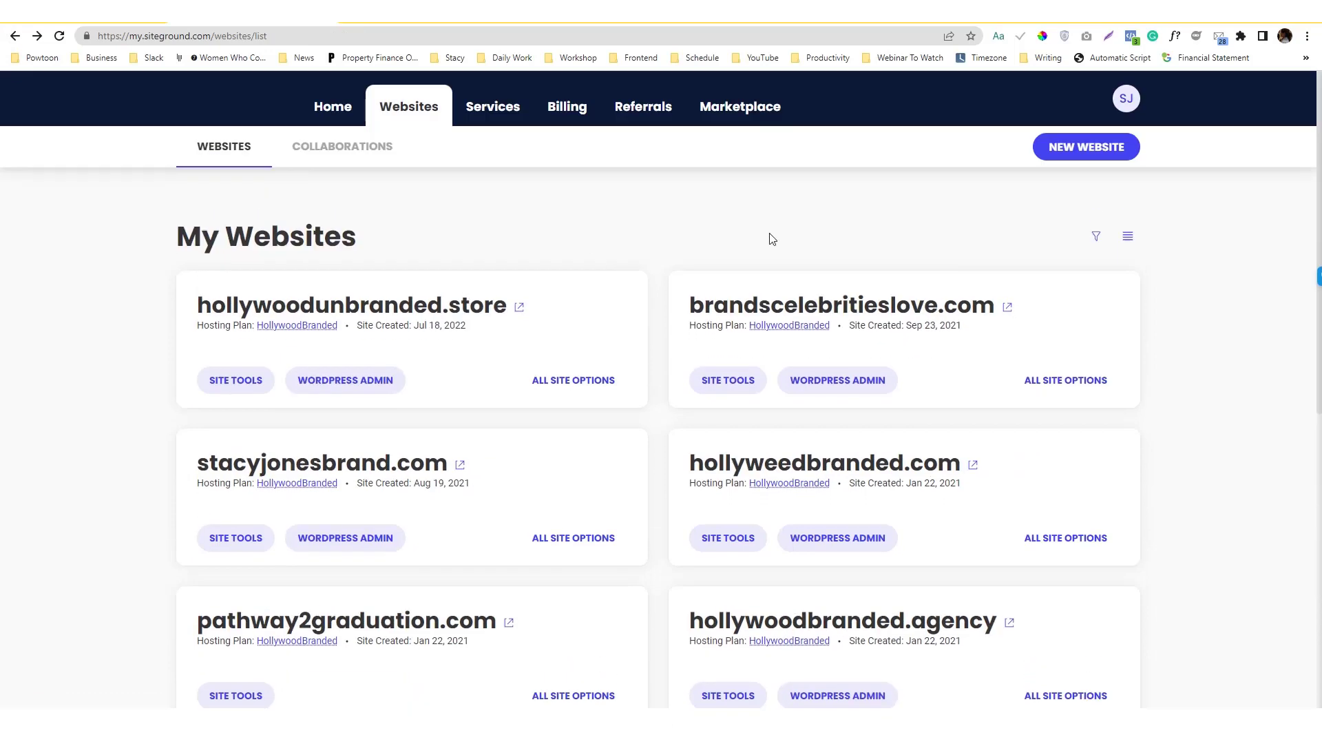
Step: Start a new website on existing domain hollywoodbranded.store and continue to Set Up Site
click(1095, 157)
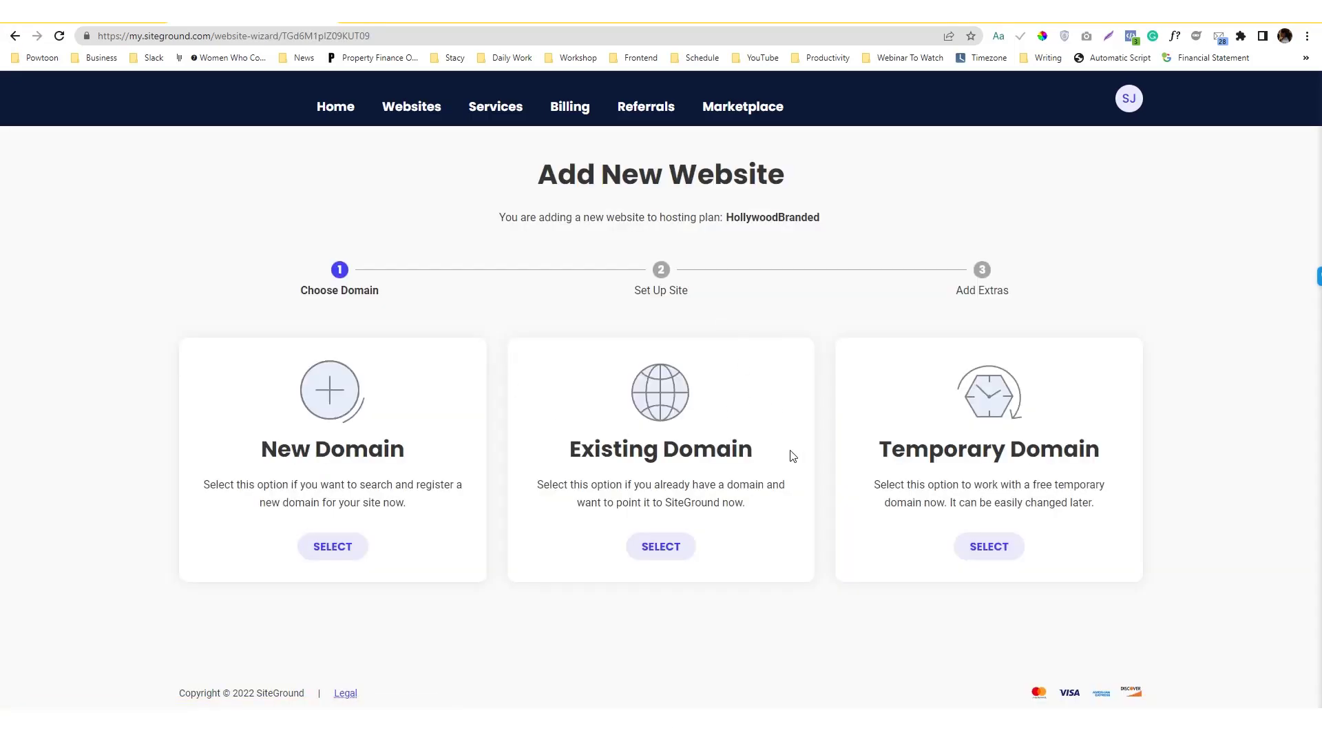
click(658, 546)
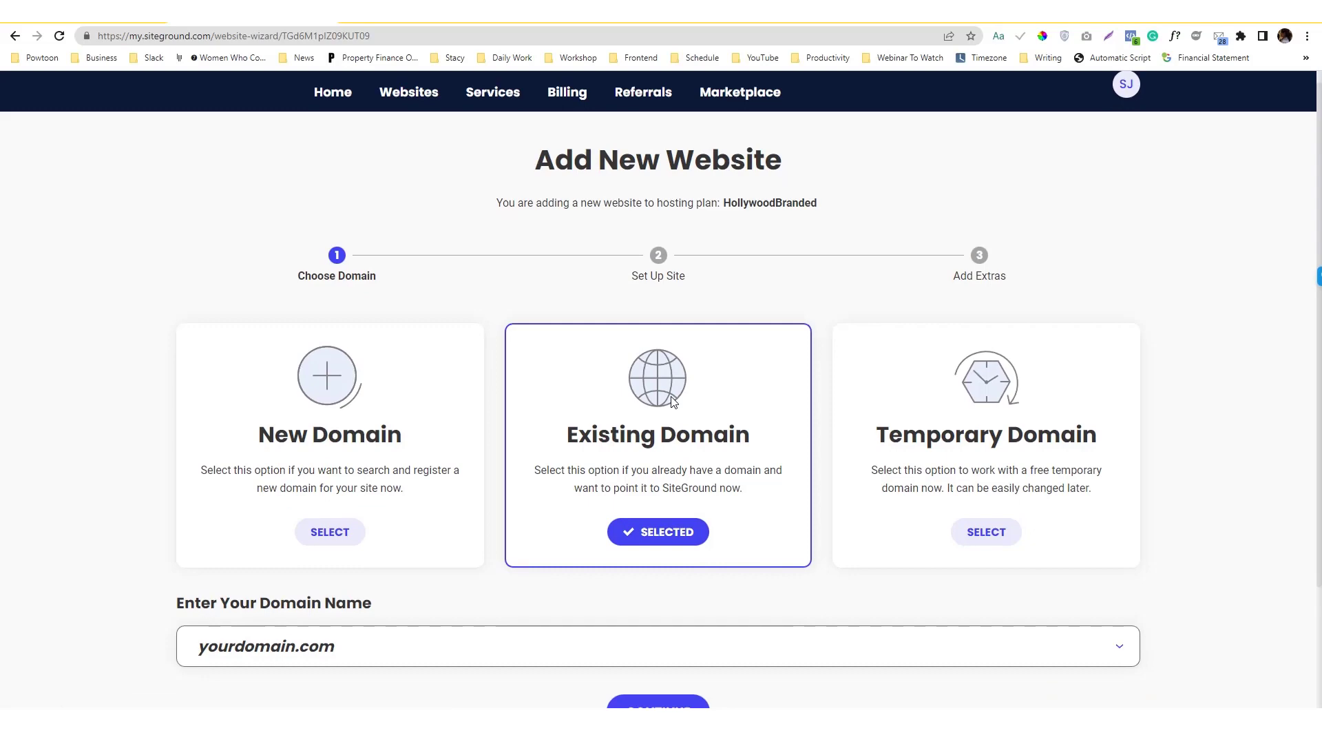
scroll(673, 402, down, 3)
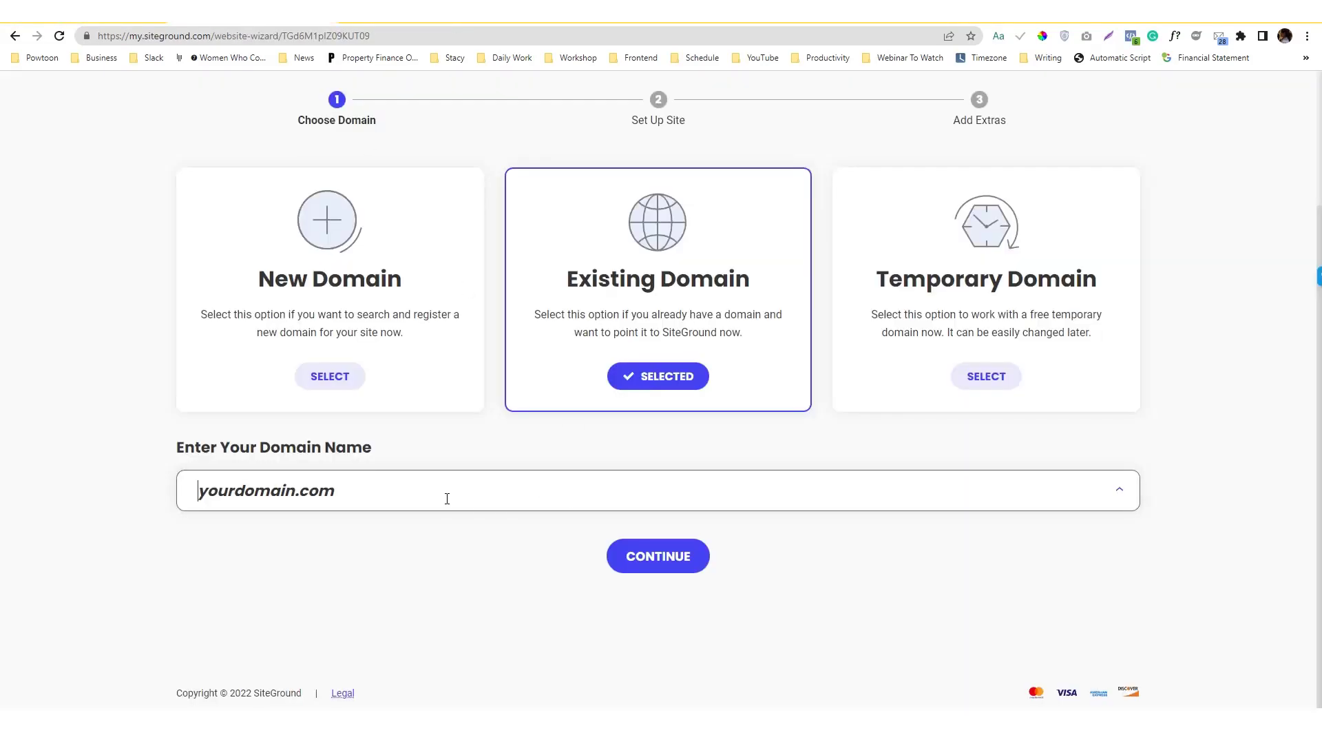
text(hollywoodbr)
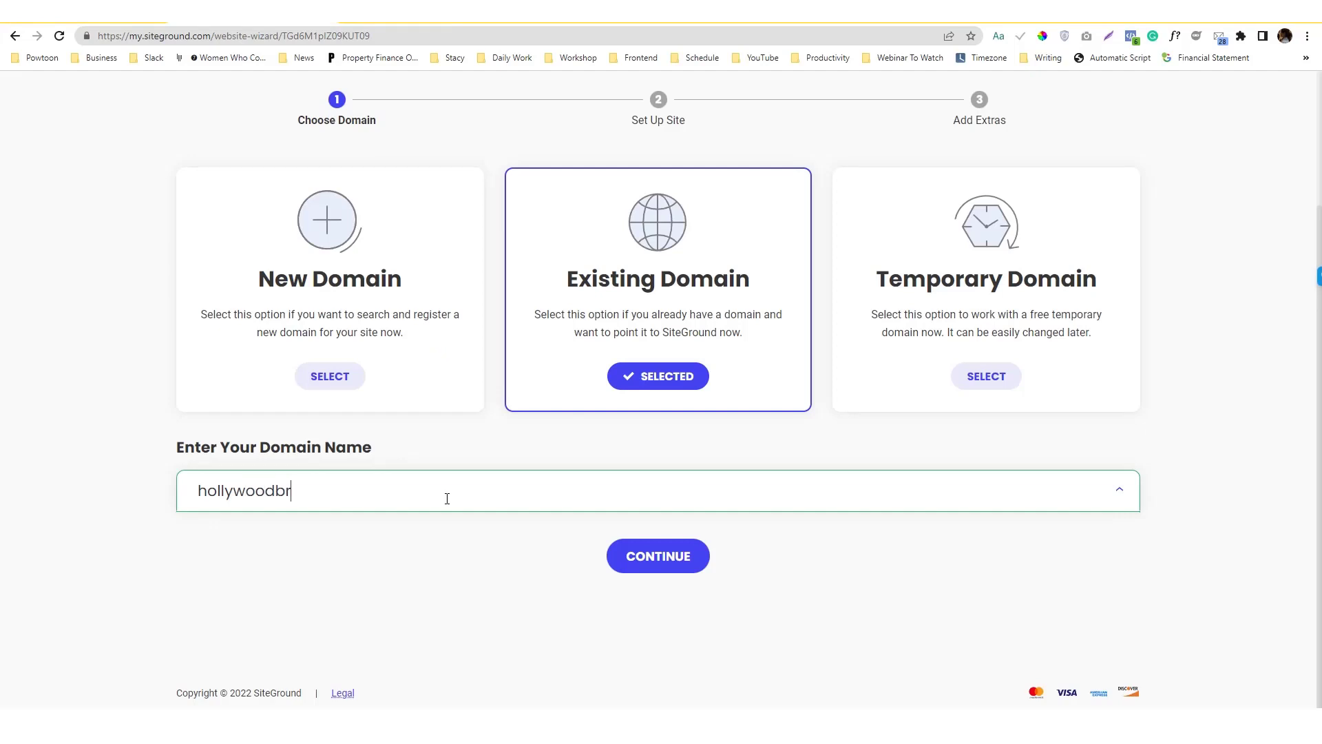
text(anded.store)
key(ctrl+a)
click(445, 496)
key(ctrl+a)
click(664, 565)
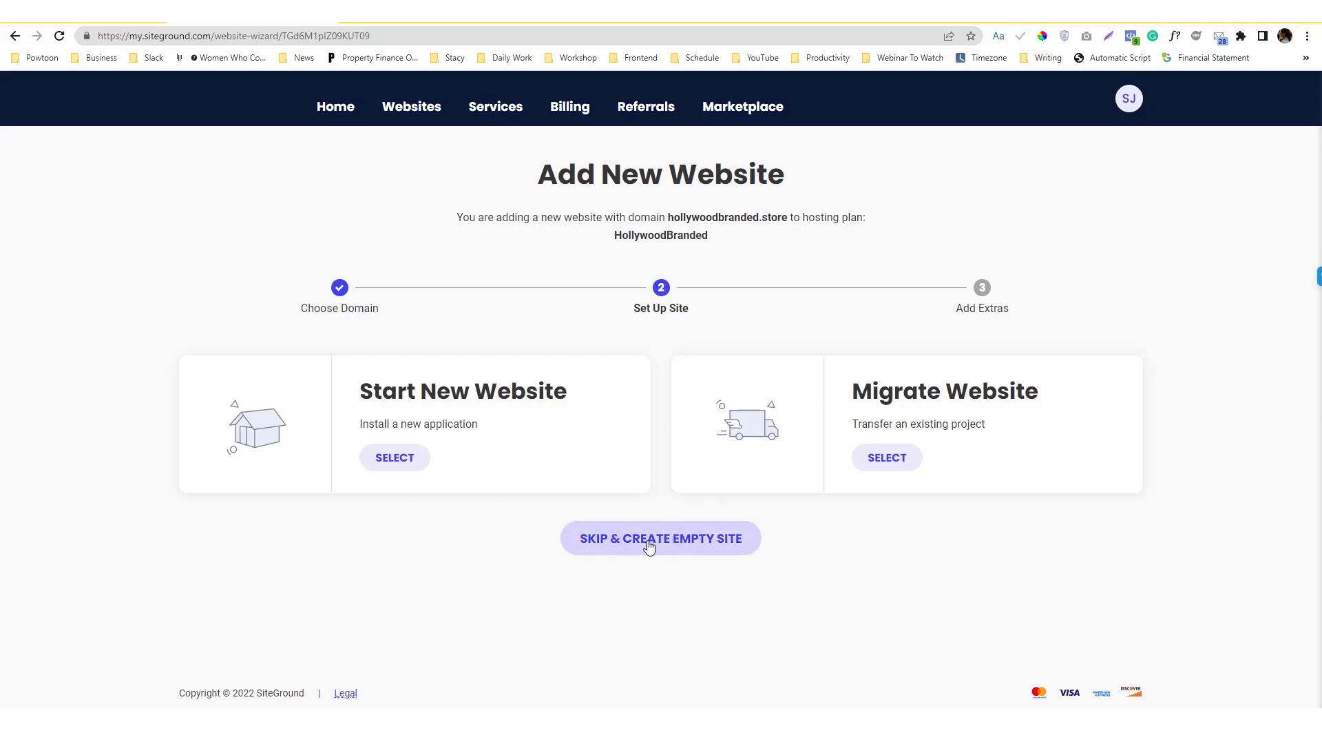
Step: Choose Start New Website with WordPress, keeping the login email and entering a new password
click(386, 461)
scroll(606, 463, down, 2)
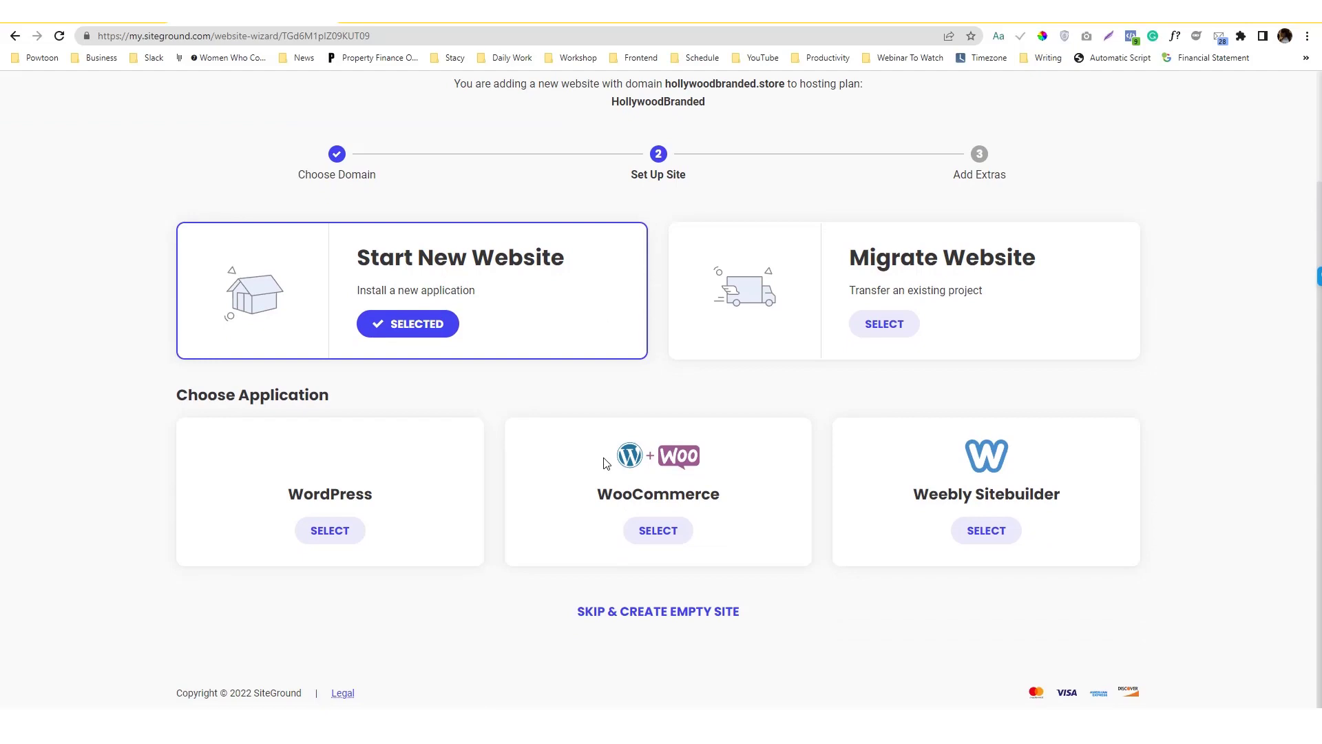
click(331, 527)
click(648, 581)
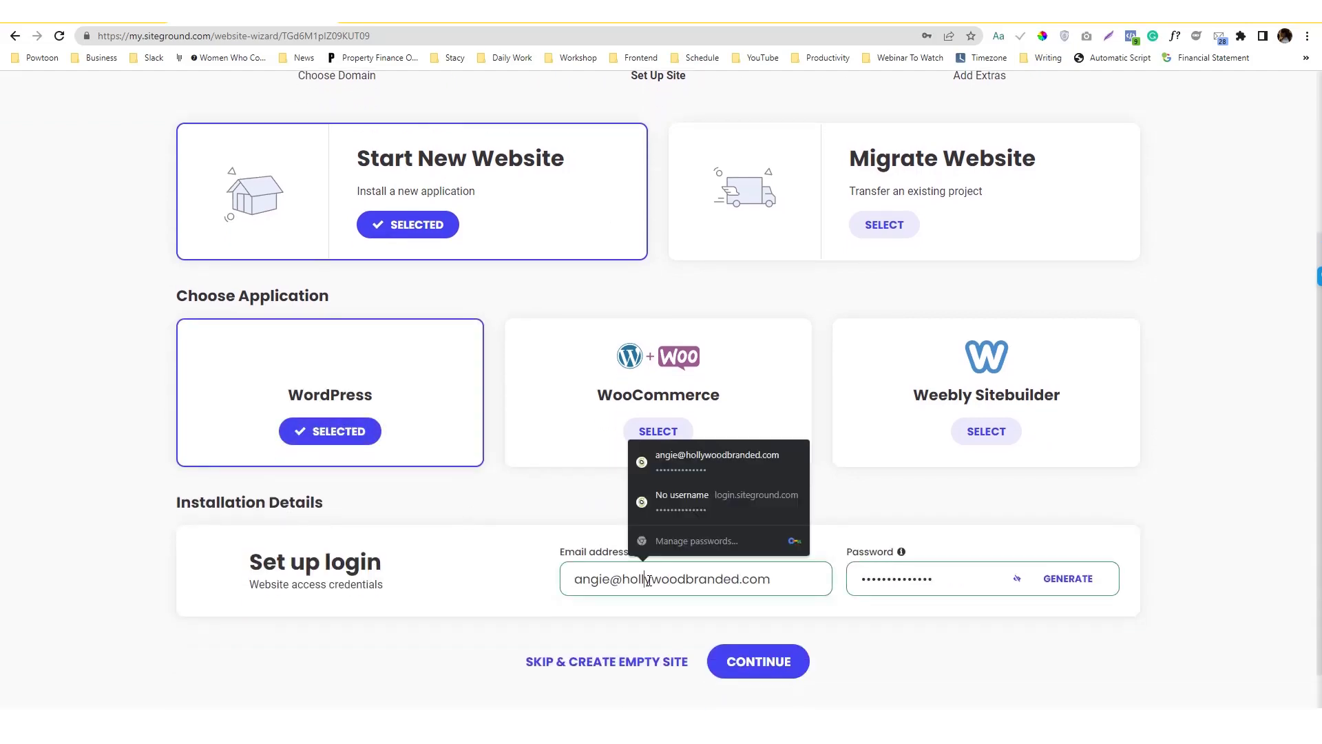
triple_click(665, 581)
triple_click(940, 571)
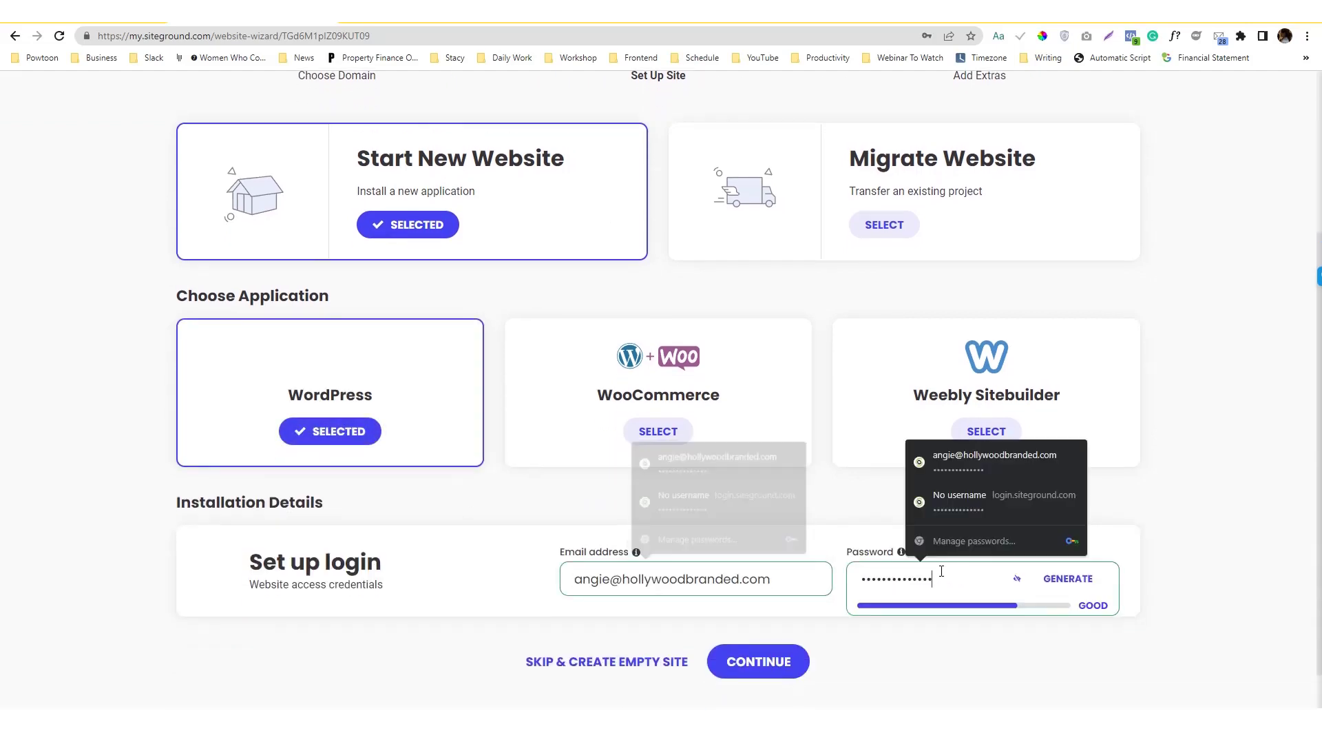
text(••••••••••••••)
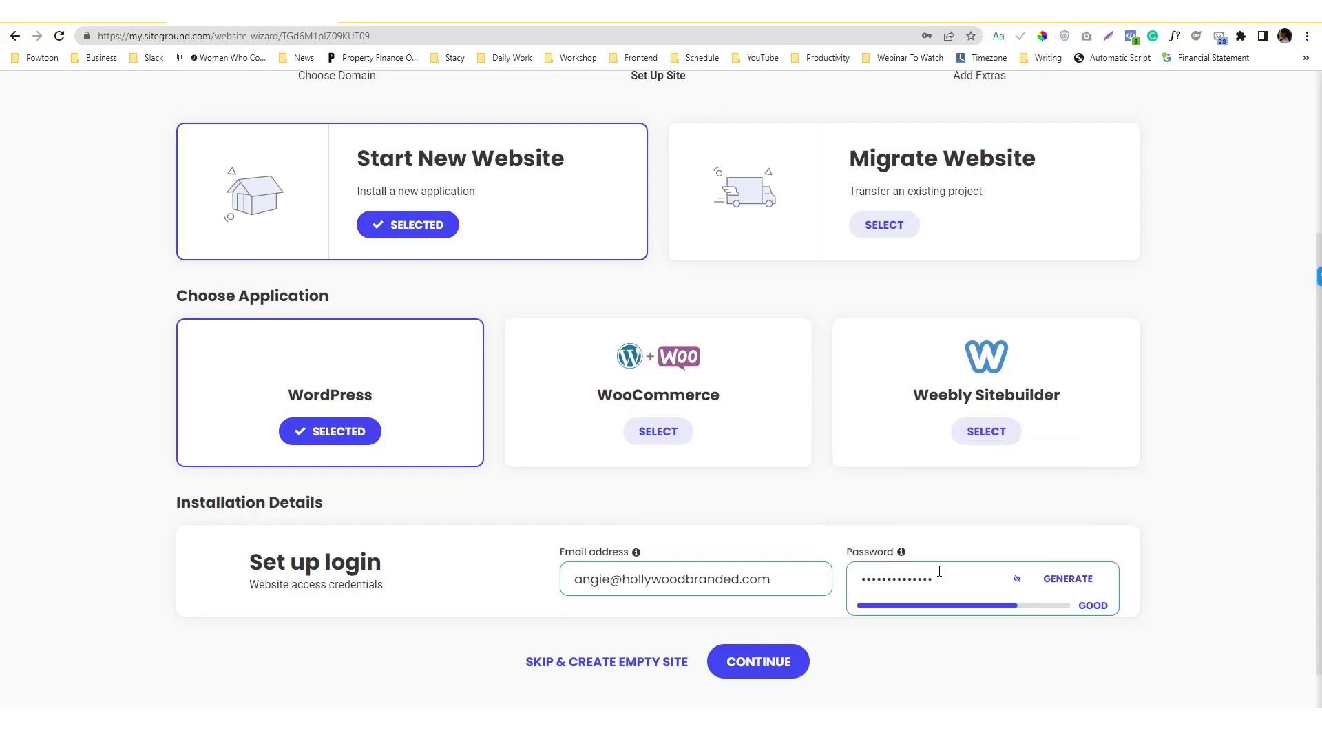
triple_click(939, 571)
text(•••••••••)
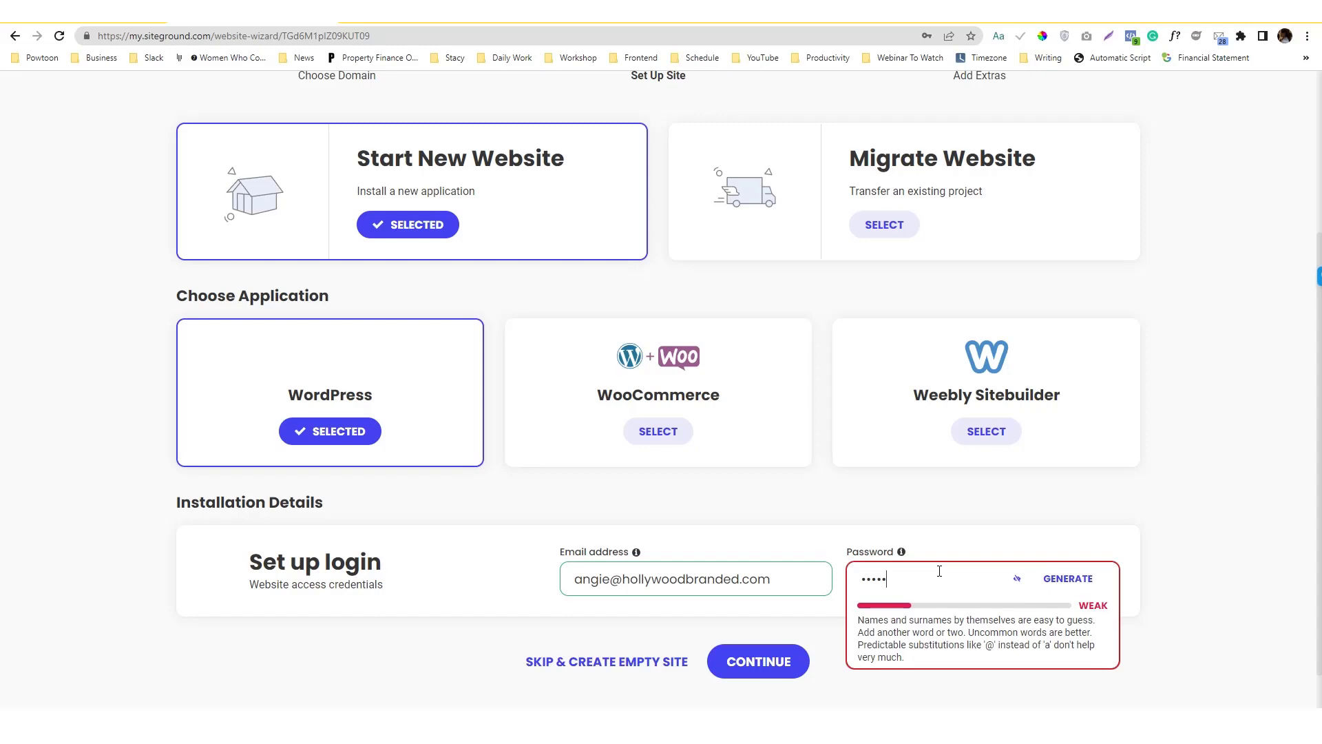
text(•••••)
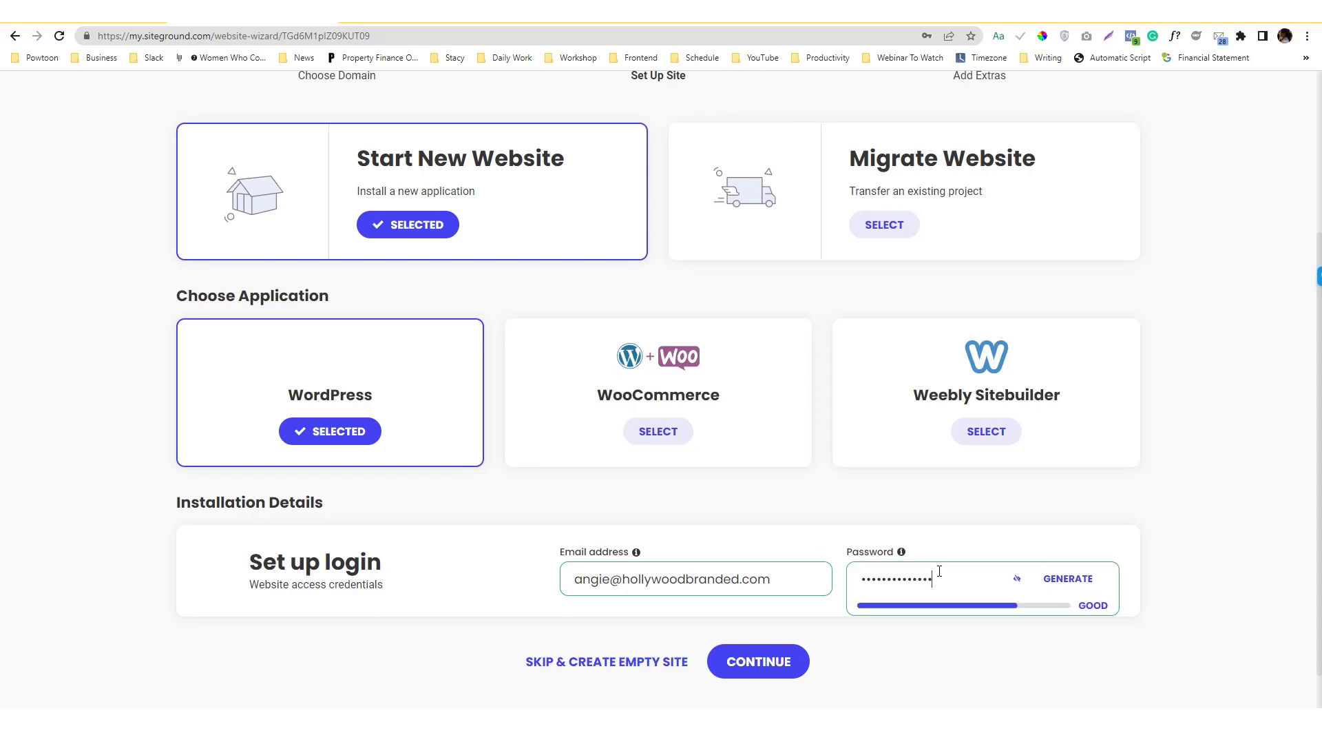
click(796, 519)
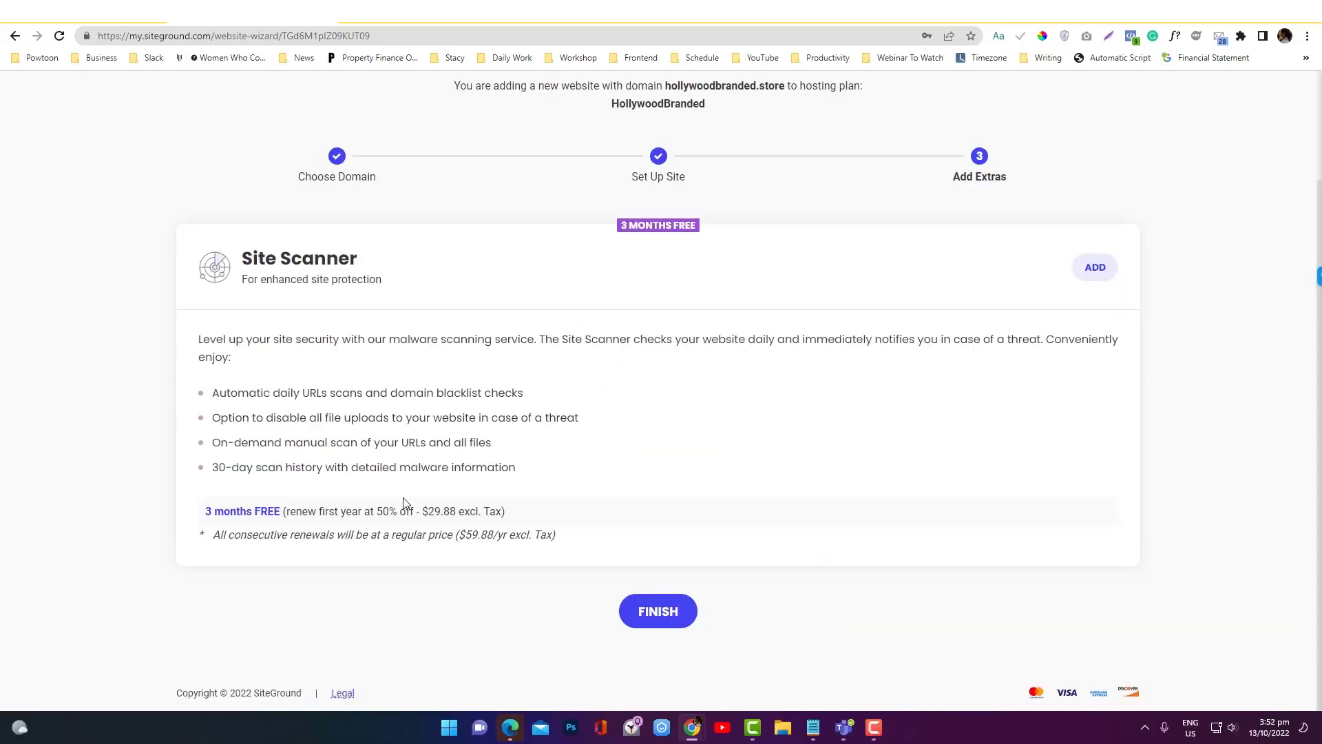
Step: Finish the wizard without Site Scanner and open the Websites list in a new tab
click(670, 612)
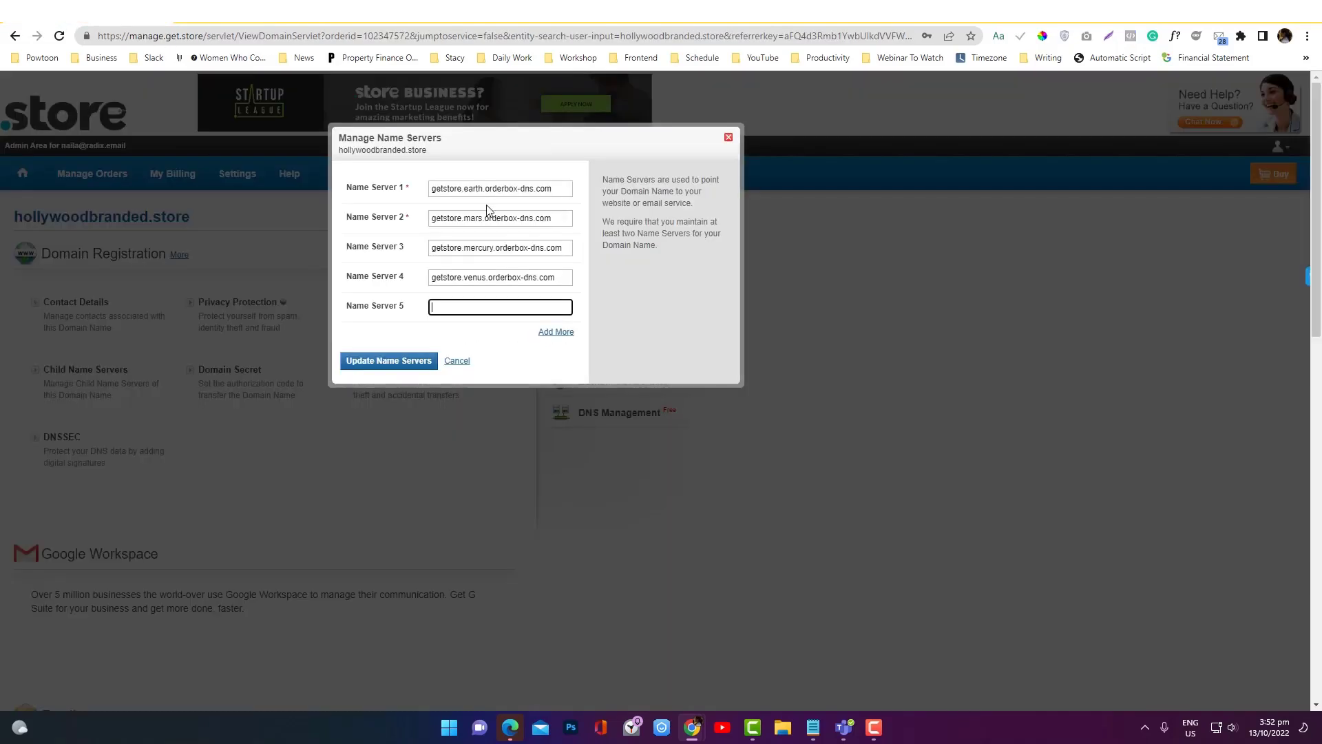
click(486, 189)
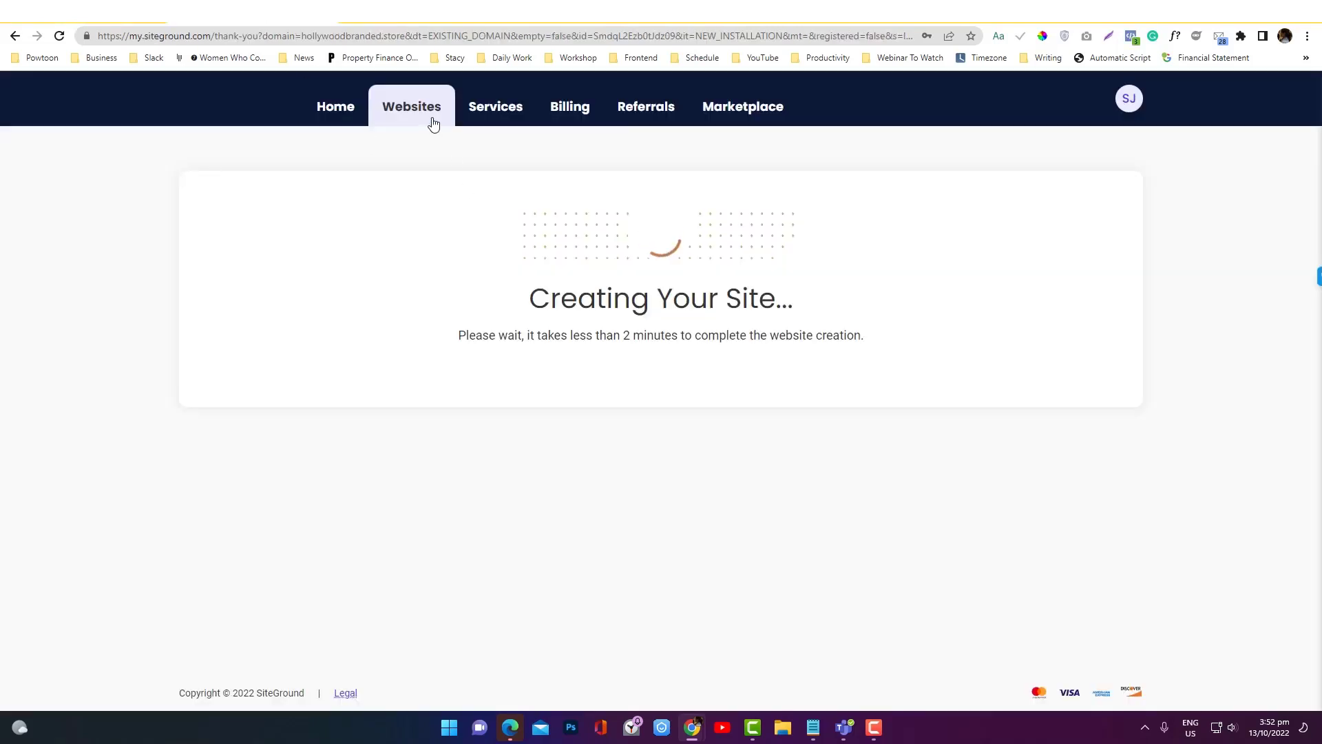
right_click(432, 118)
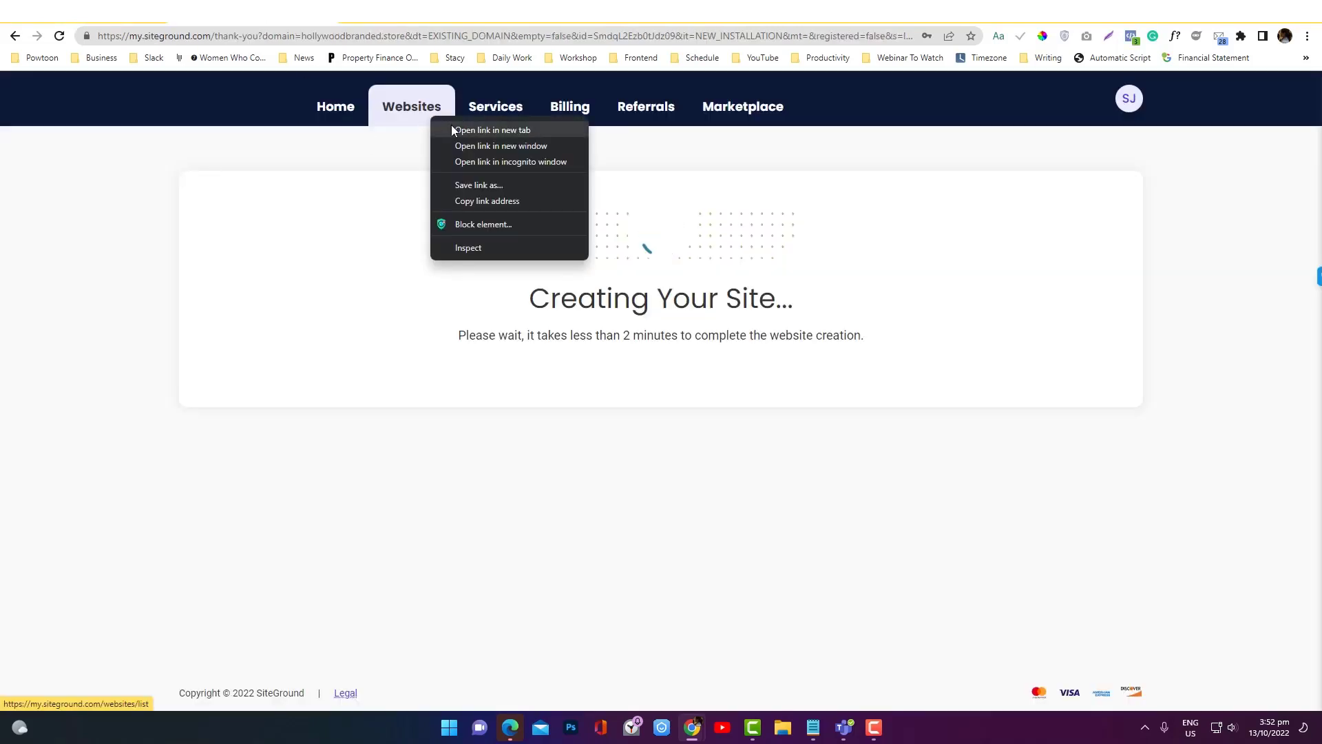
click(452, 130)
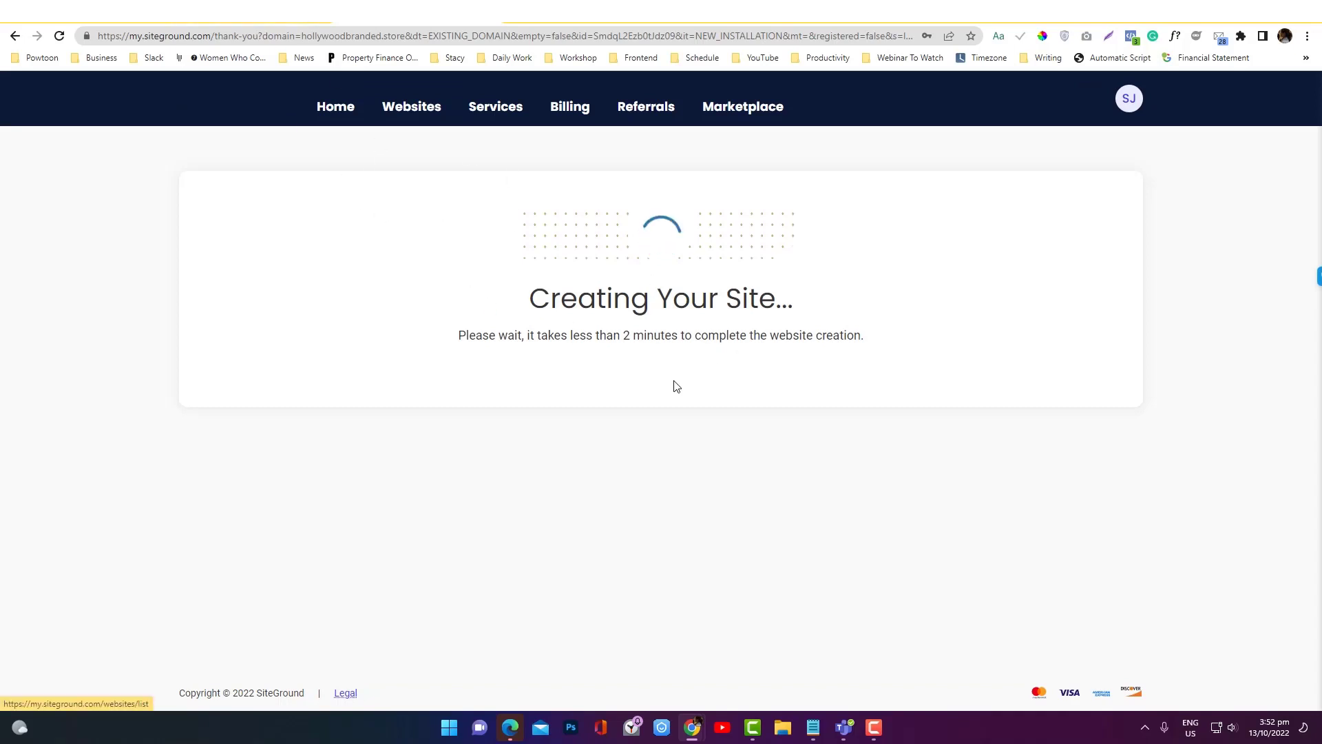
Step: Confirm hollywoodbranded.store is listed under Websites and open its Site Tools
click(142, 88)
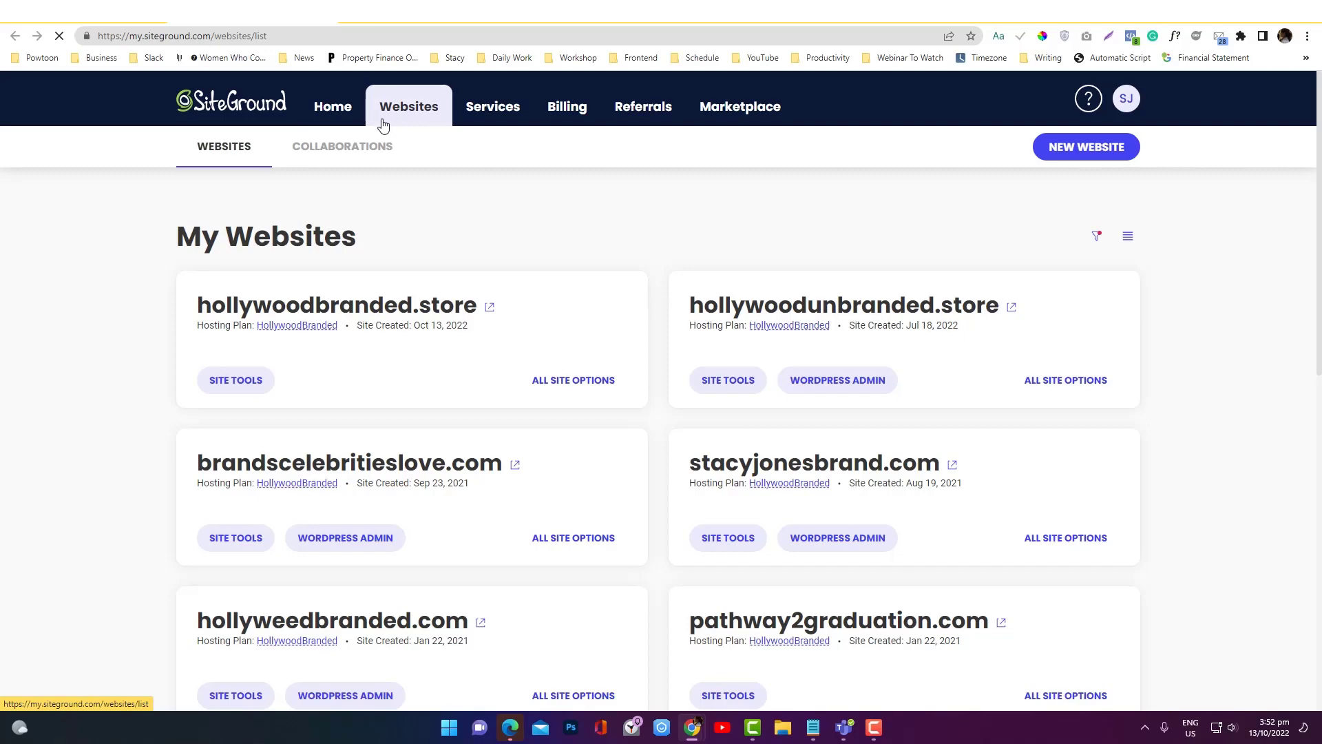
drag(197, 305, 468, 307)
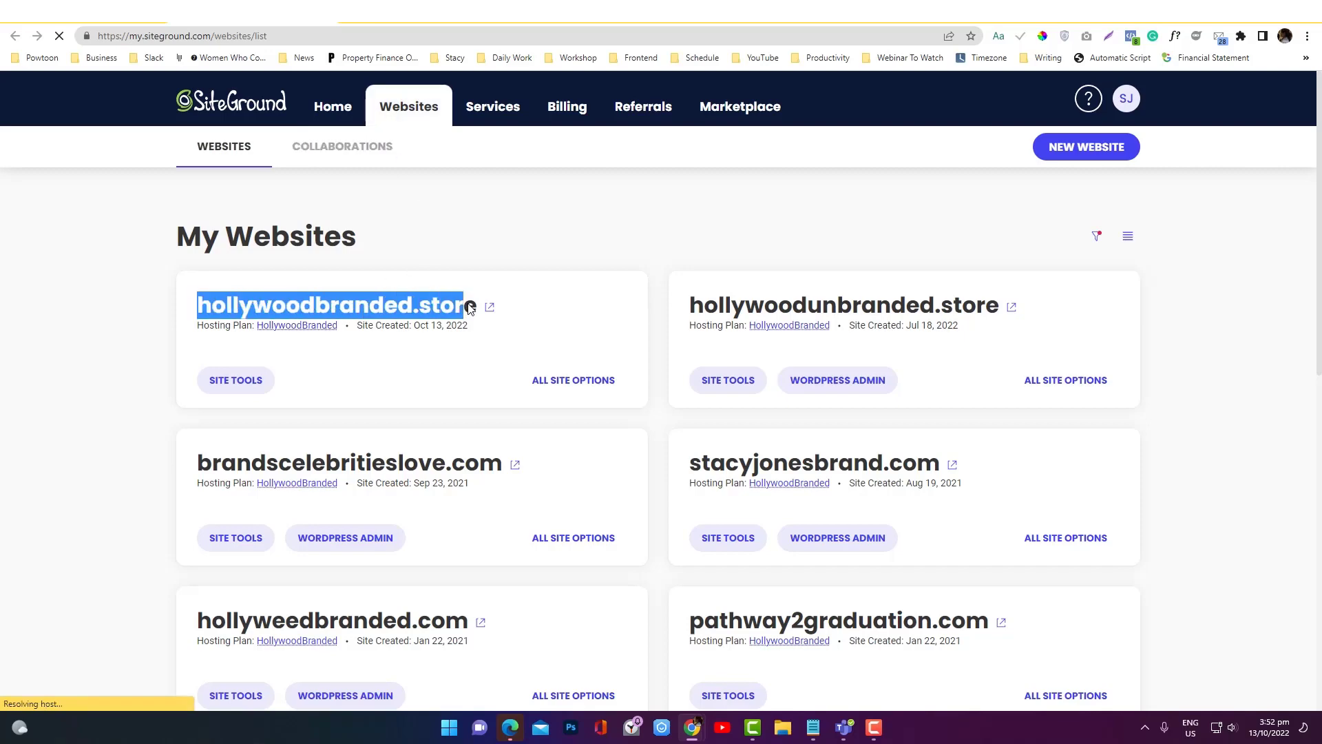
click(223, 390)
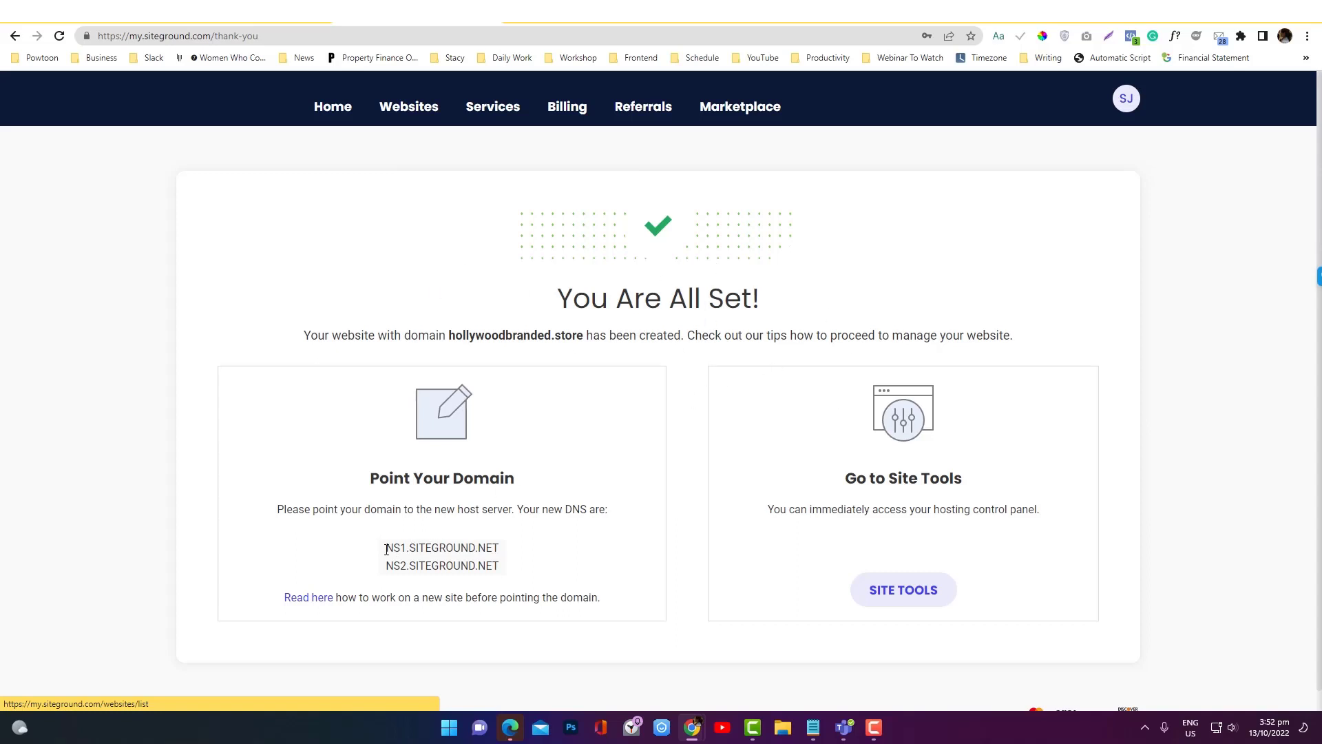
Step: Paste NS1.SITEGROUND.NET and NS2.SITEGROUND.NET into get.store's Name Server 1 and 2
drag(388, 548, 506, 557)
key(ctrl+c)
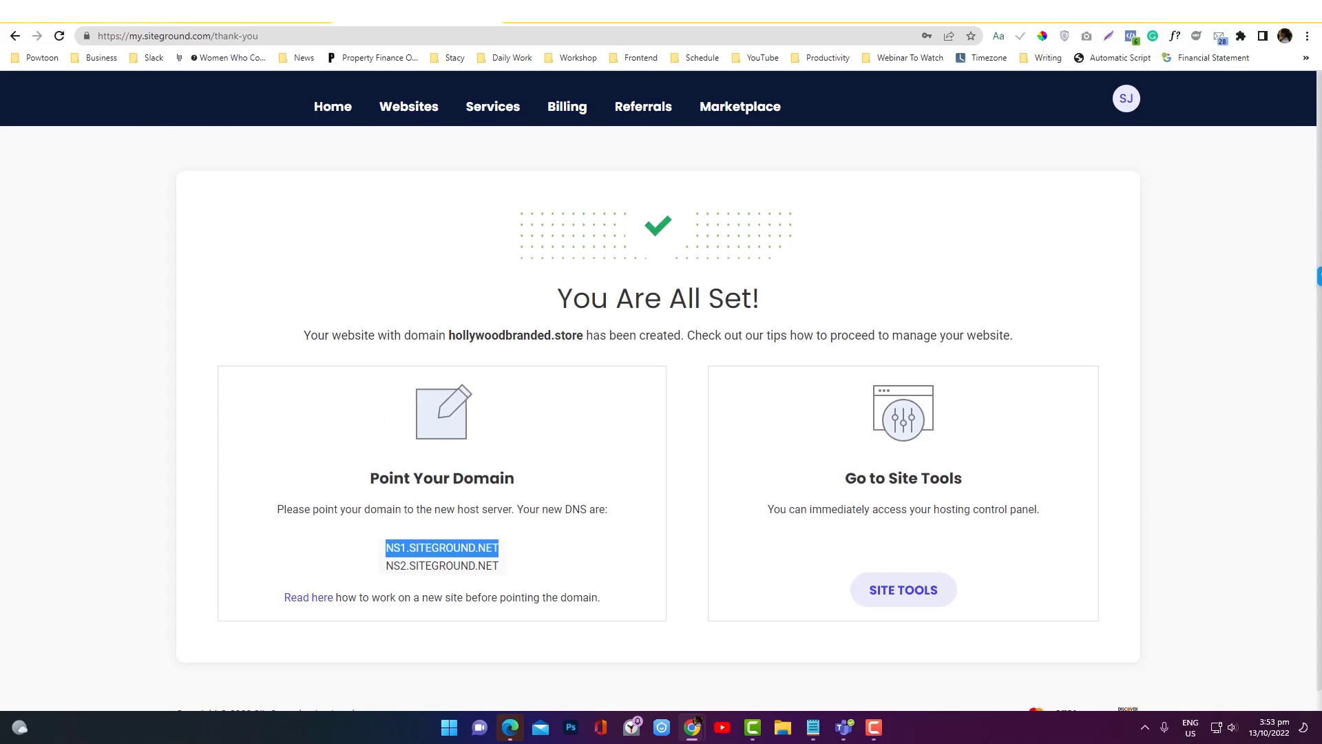
key(ctrl+shift+Tab)
triple_click(474, 193)
key(ctrl+v)
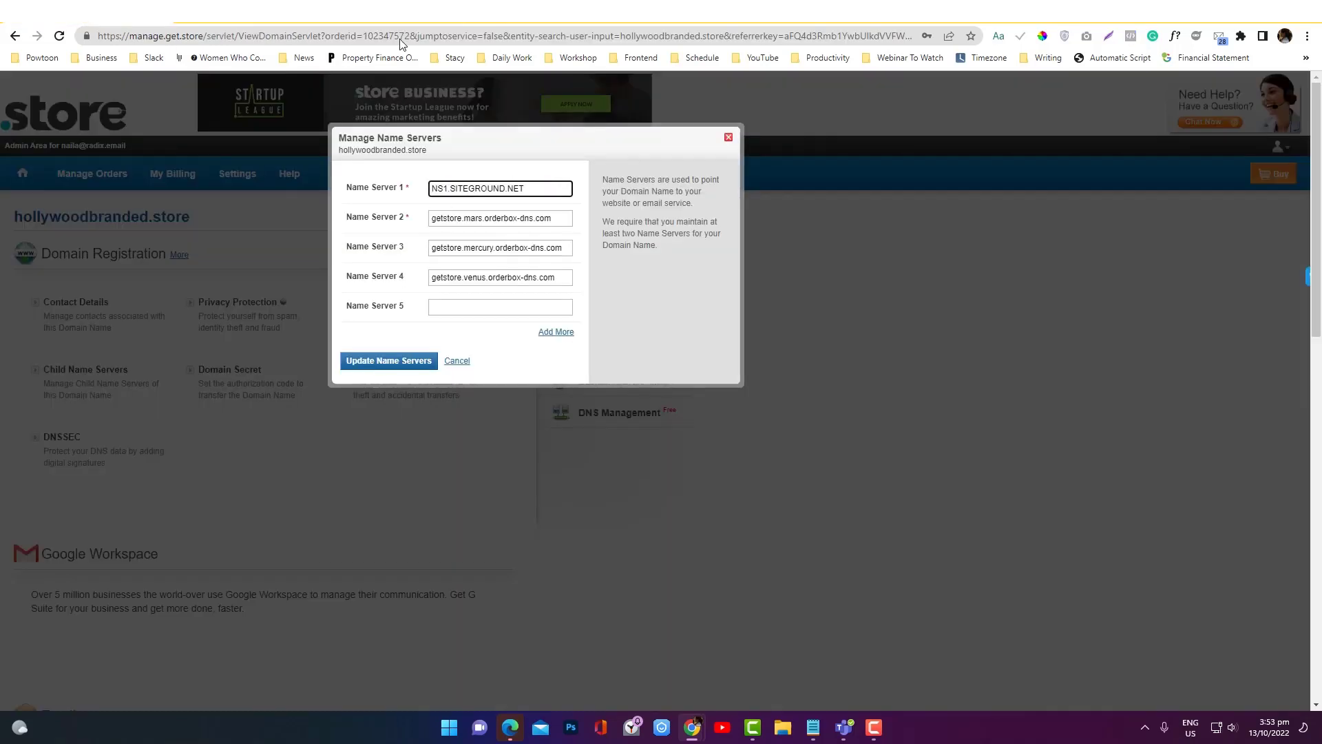
key(ctrl+Tab)
drag(511, 567, 386, 566)
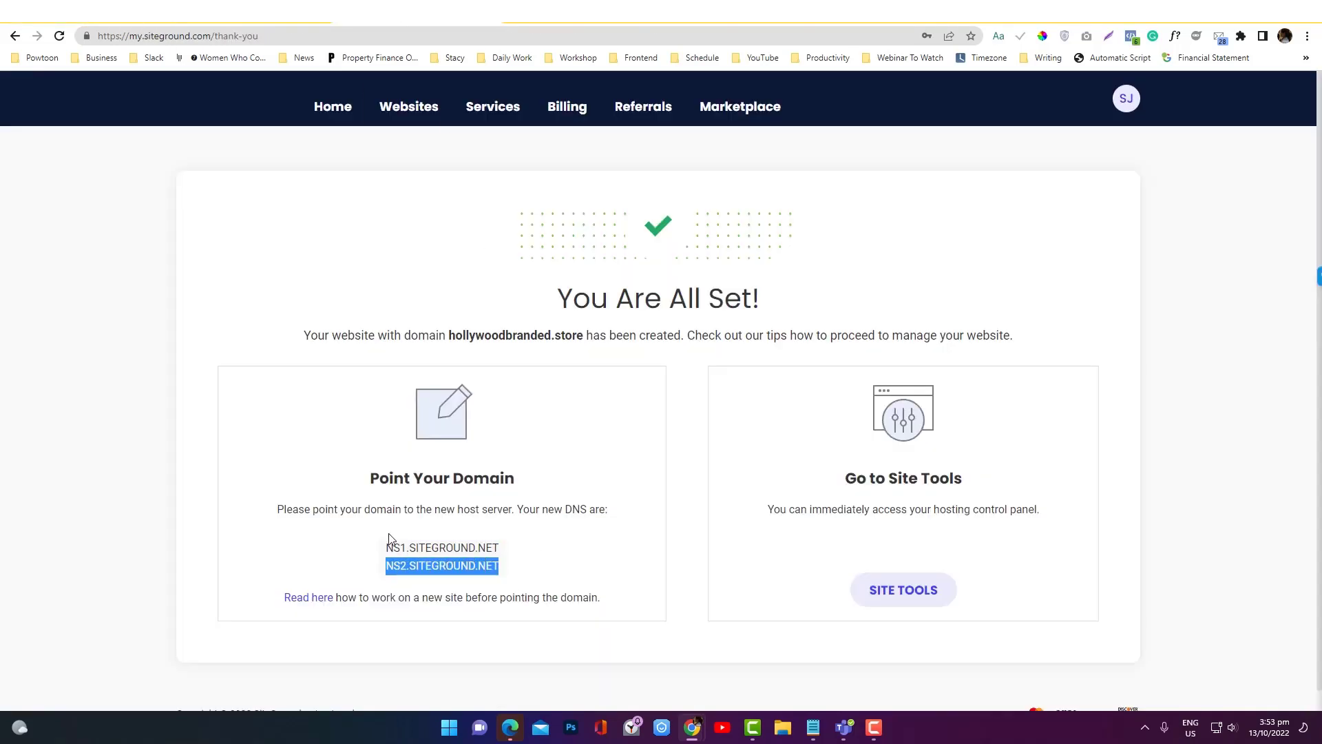
key(ctrl+c)
key(ctrl+shift+Tab)
triple_click(500, 219)
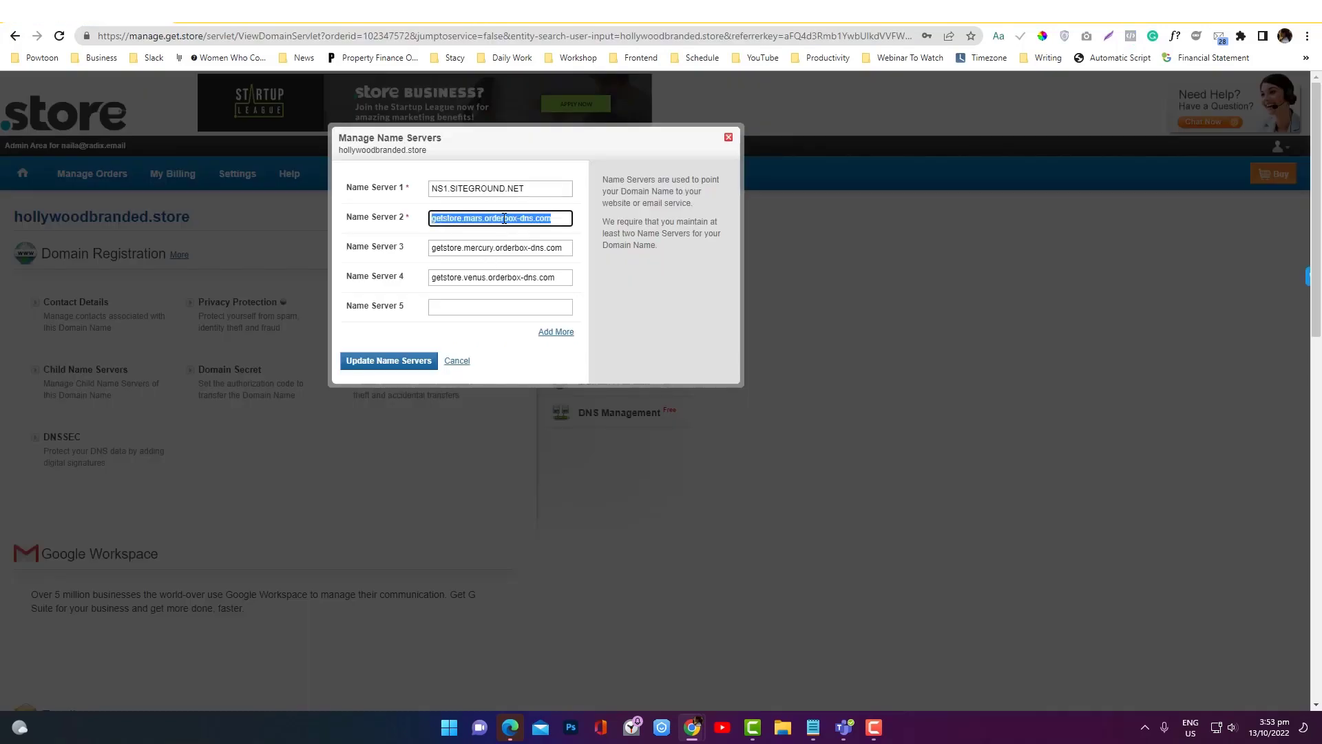
key(ctrl+v)
Step: Clear Name Server 3 and 4 and save the updated name servers
triple_click(523, 247)
key(Delete)
triple_click(489, 277)
key(Delete)
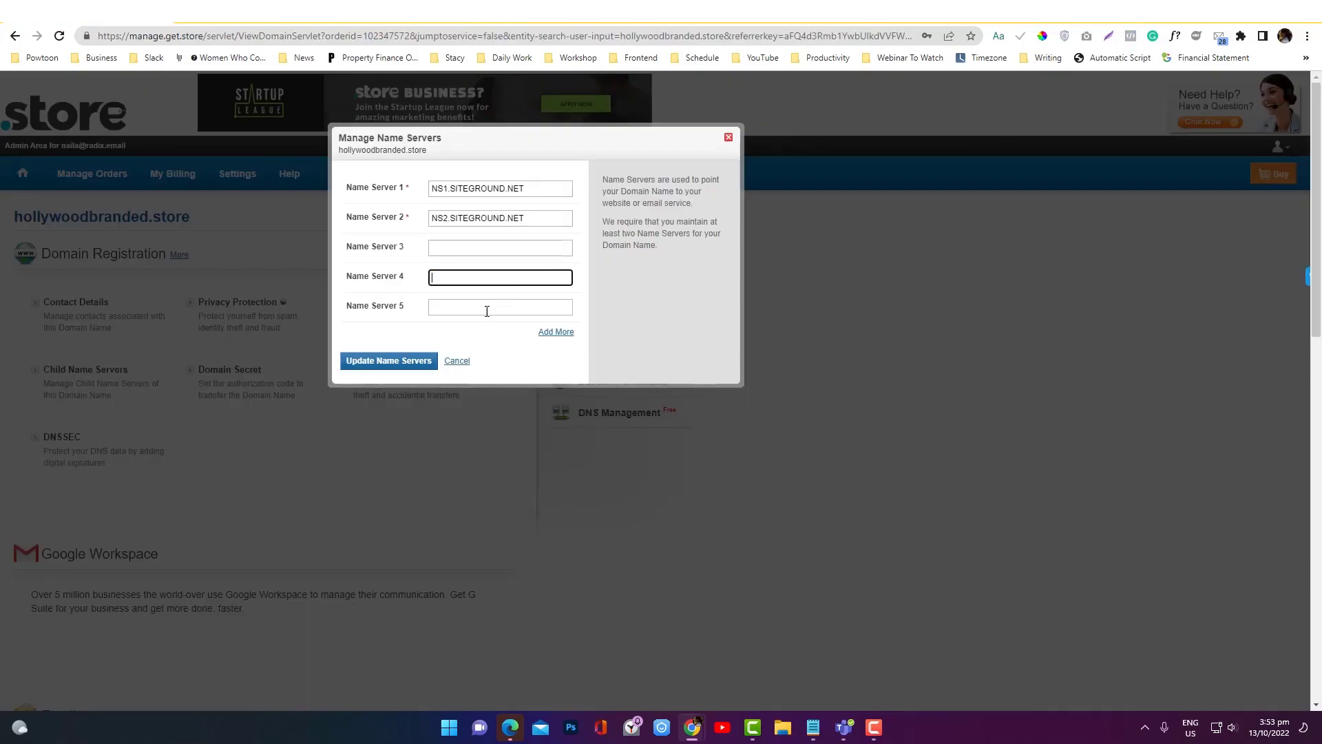
click(389, 362)
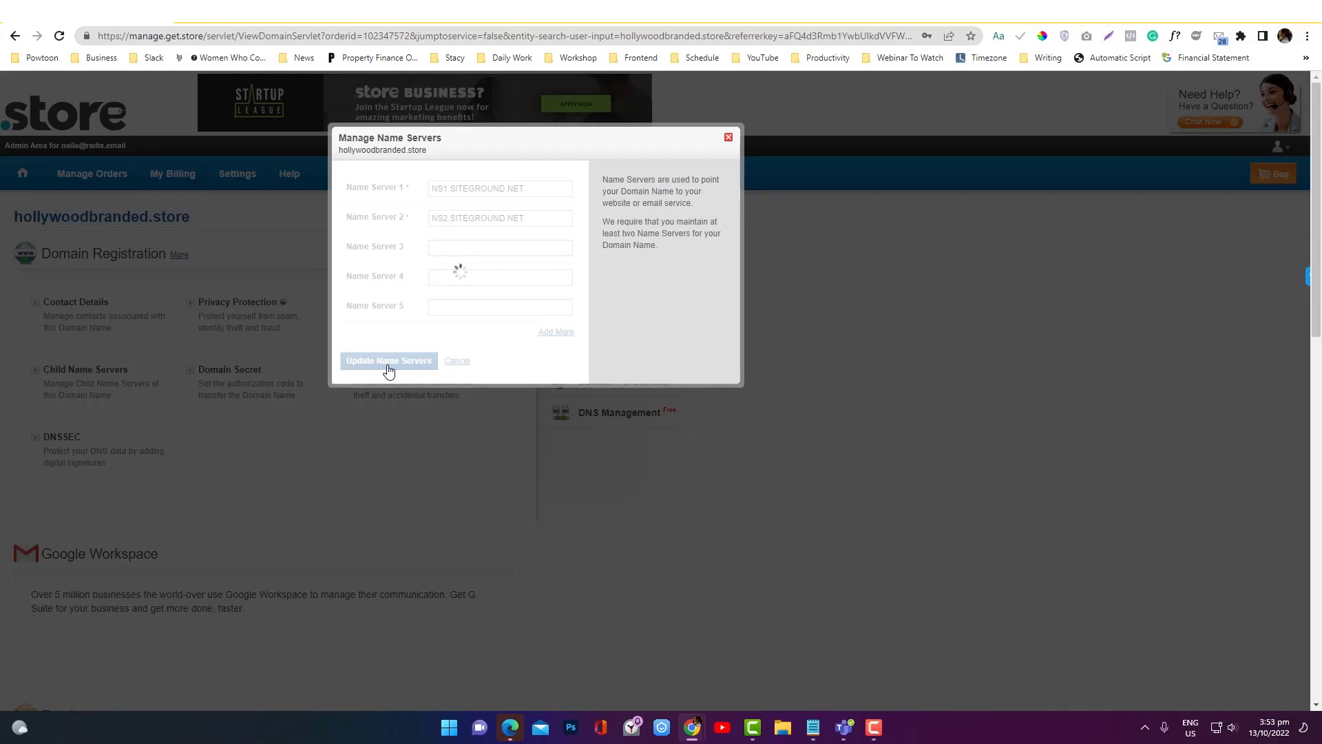
key(ctrl+Tab)
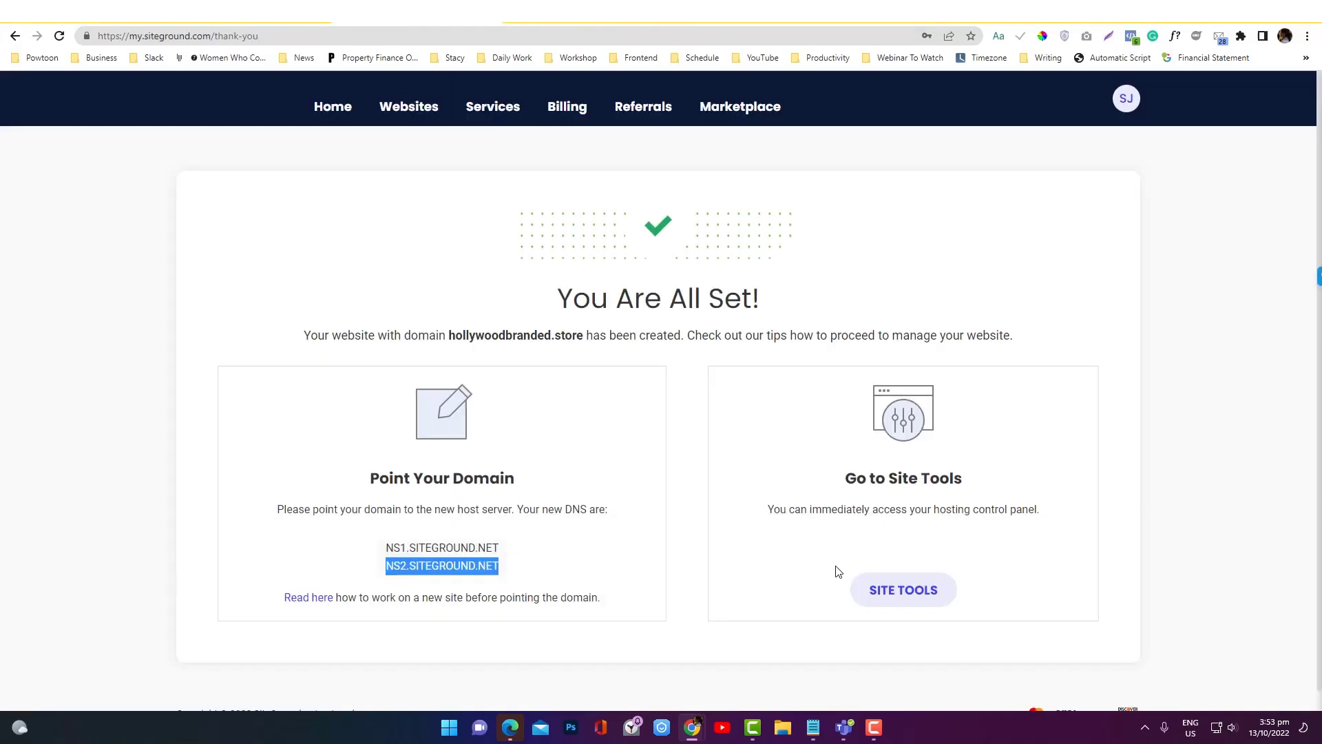
Step: Load hollywoodbranded.store in a new tab and retry; it still can't be reached
drag(585, 335, 446, 335)
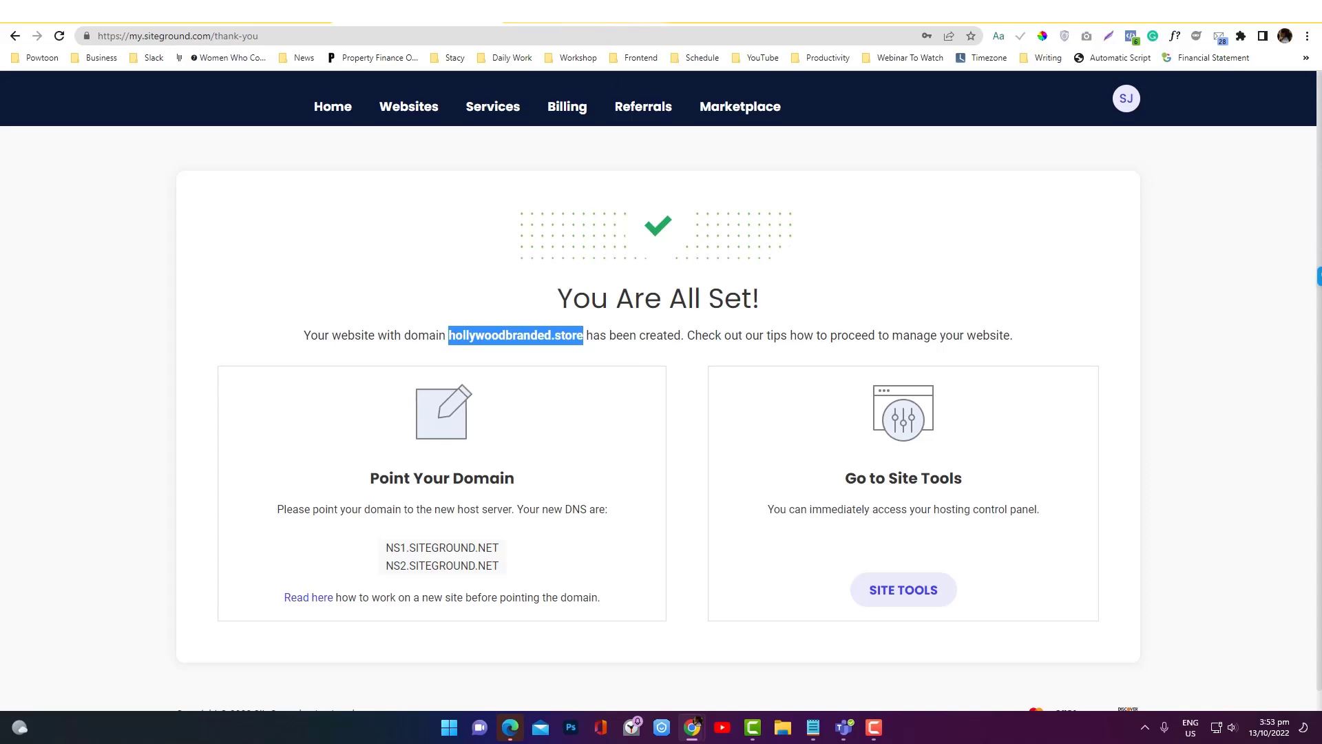
key(ctrl+c)
key(ctrl+t)
key(ctrl+v)
key(Return)
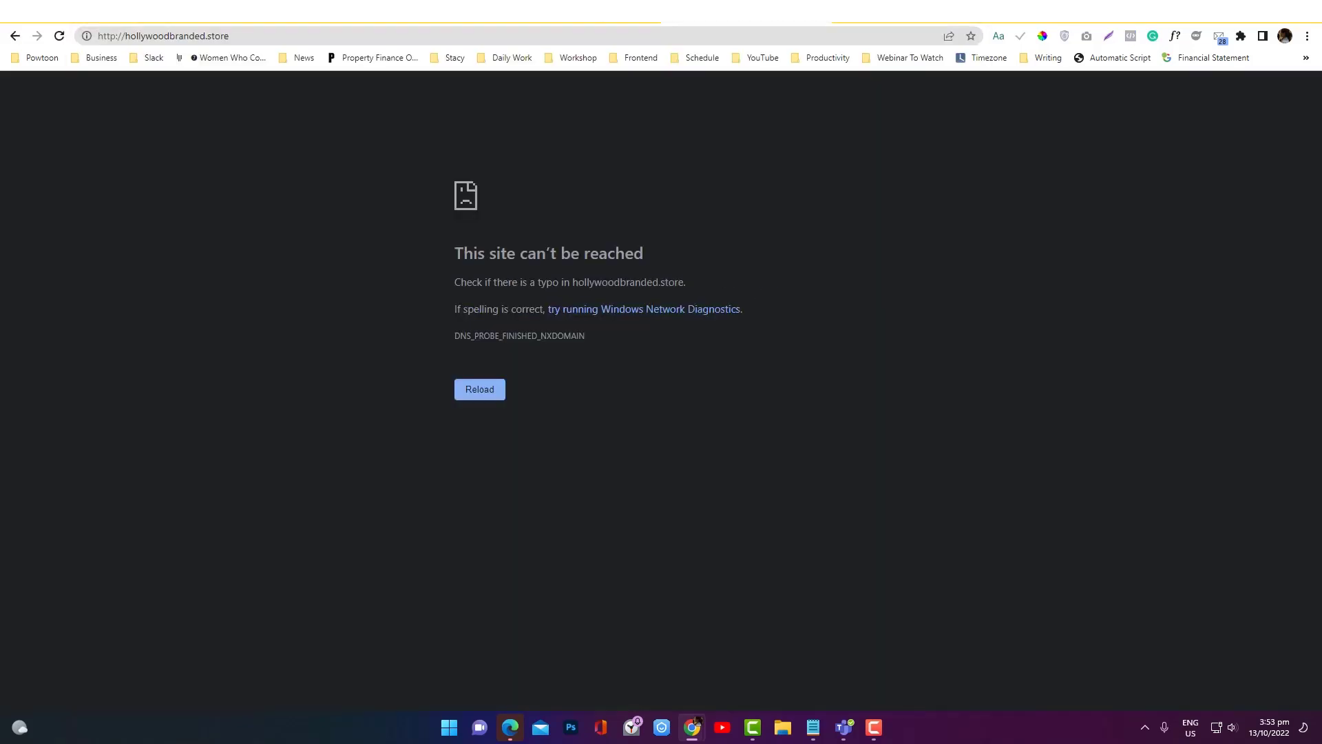
click(560, 39)
click(560, 38)
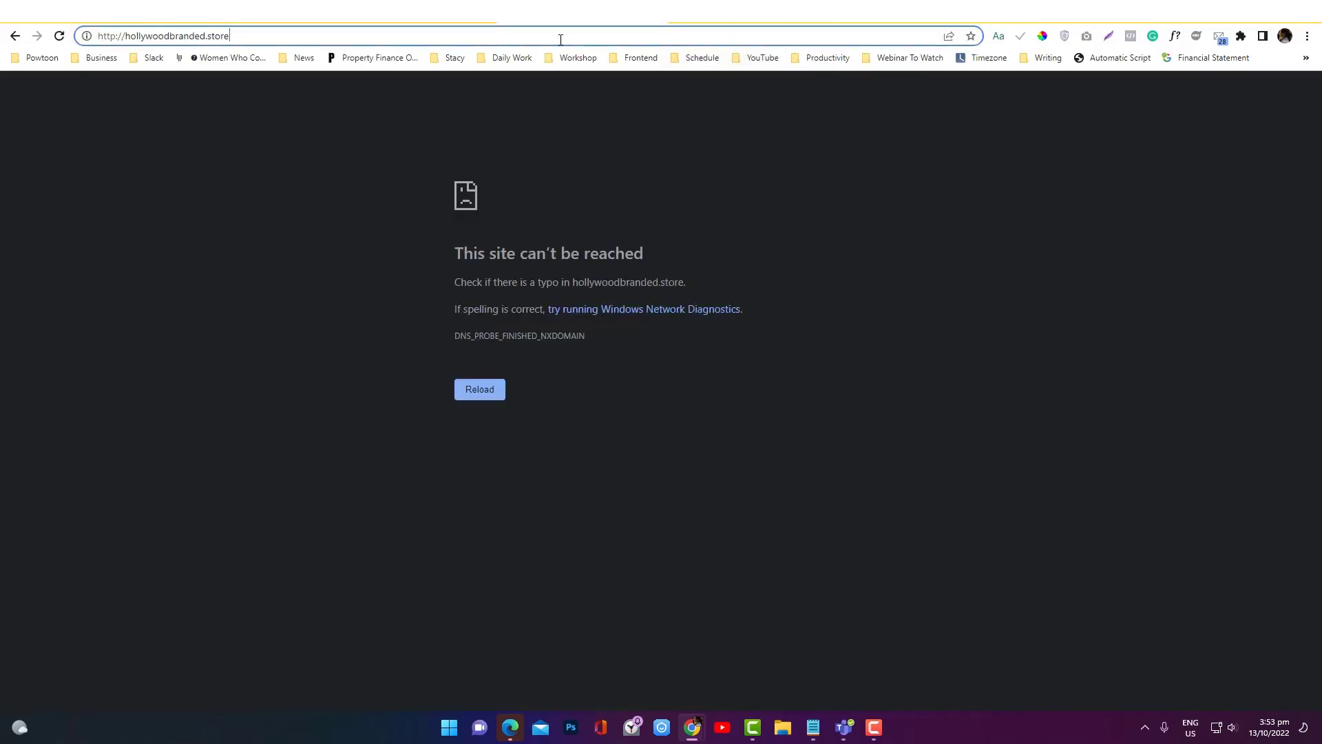
click(475, 349)
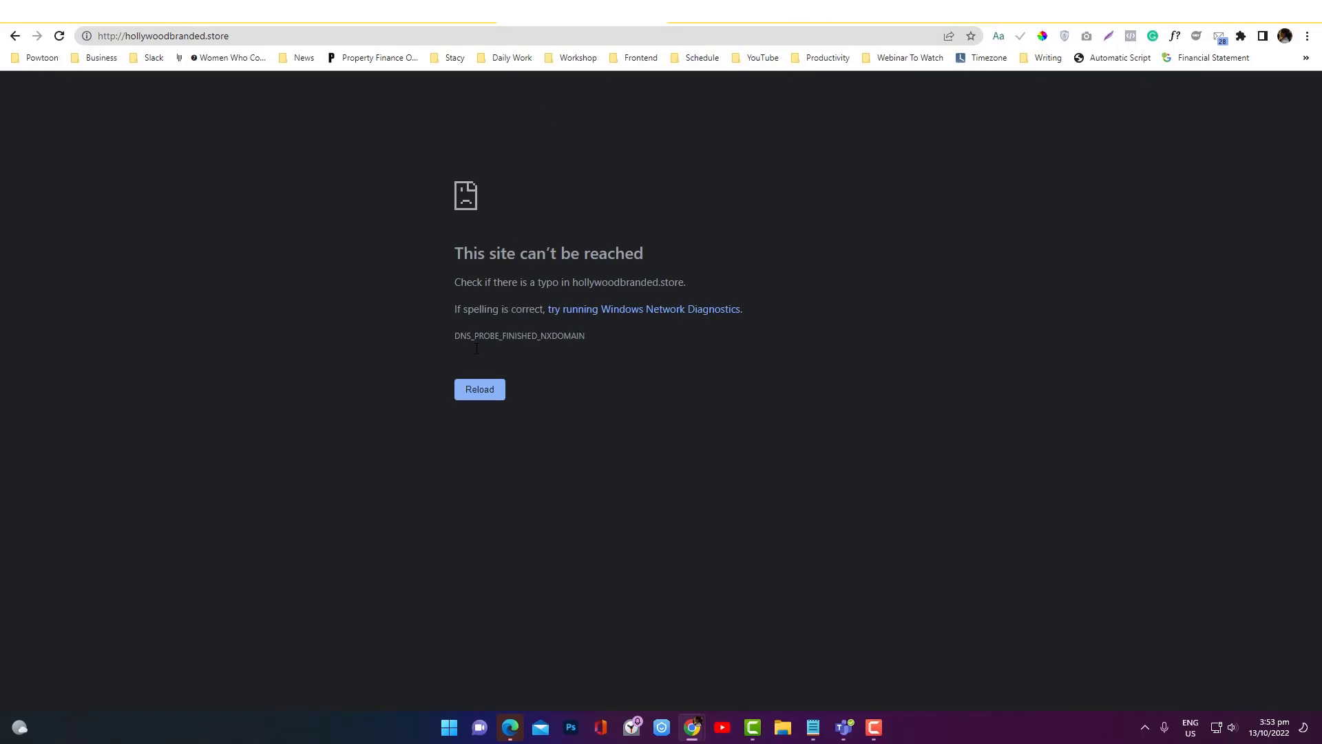
click(479, 389)
key(ctrl+w)
Step: Reload hollywoodbranded.store, then copy its address from the unreachable-site tab
click(527, 33)
key(Return)
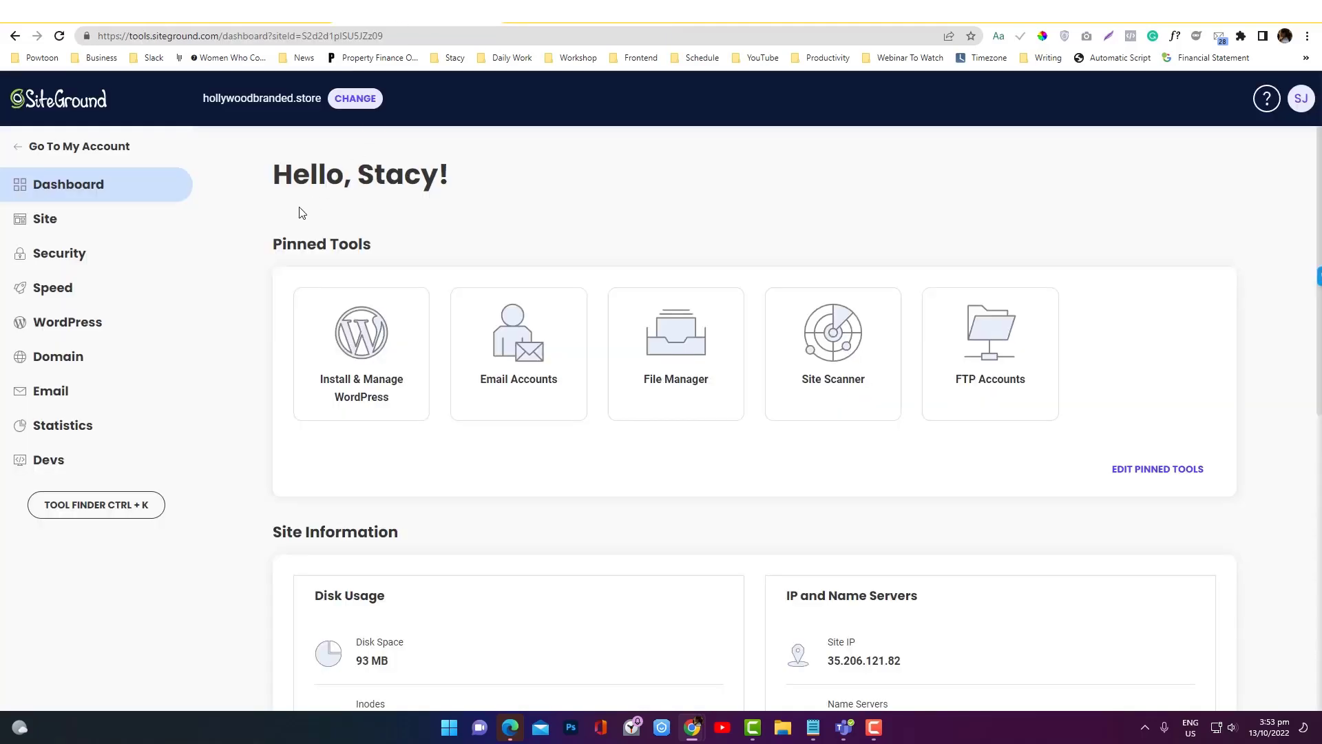
click(589, 15)
click(560, 35)
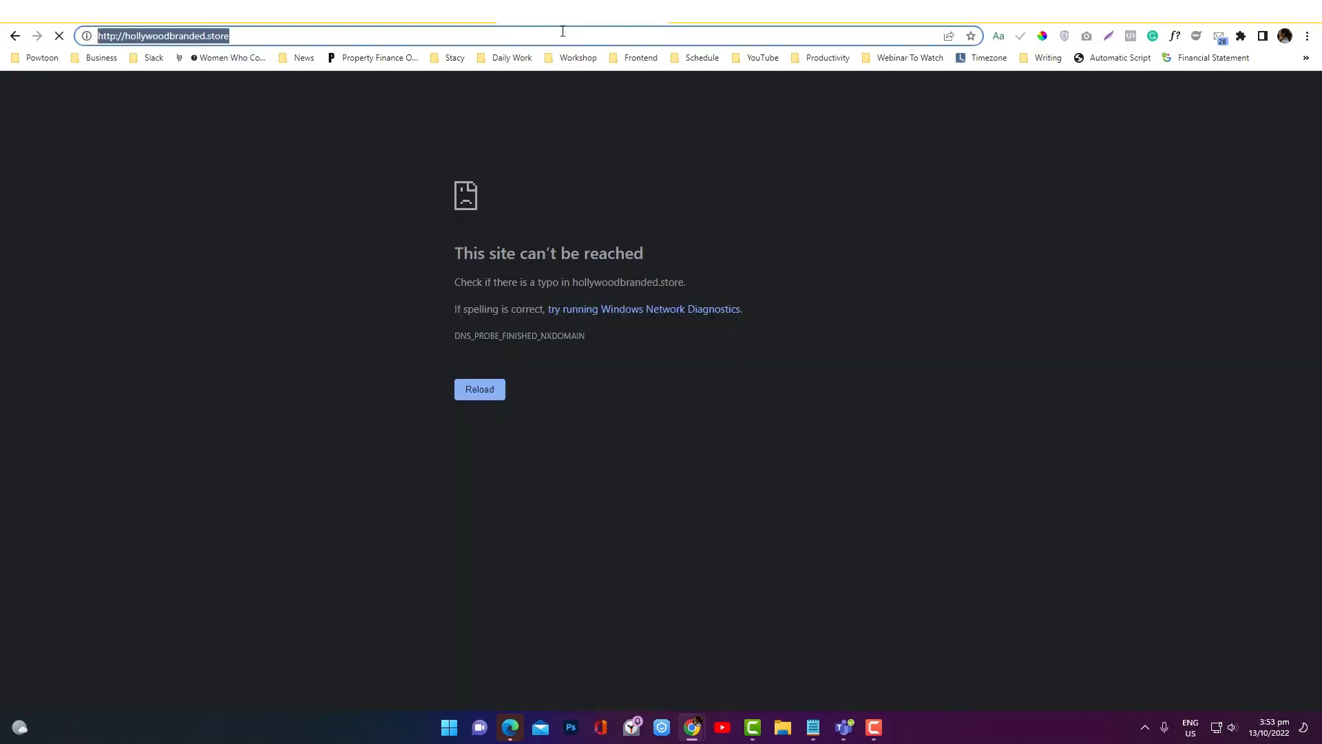
key(super)
key(super)
Step: Load hollywoodbranded.store in an Incognito window and restore that window to a smaller size
key(ctrl+shift+n)
key(ctrl+v)
key(Return)
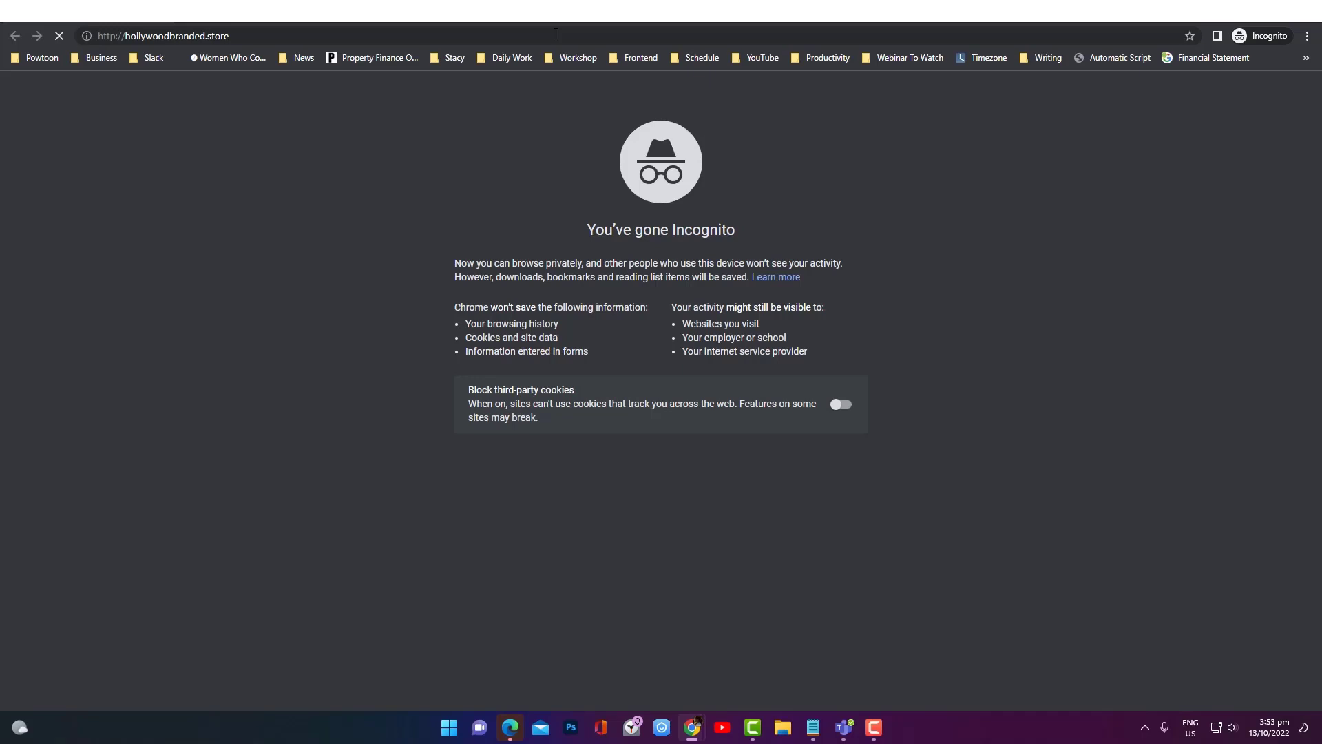
drag(602, 26, 562, 127)
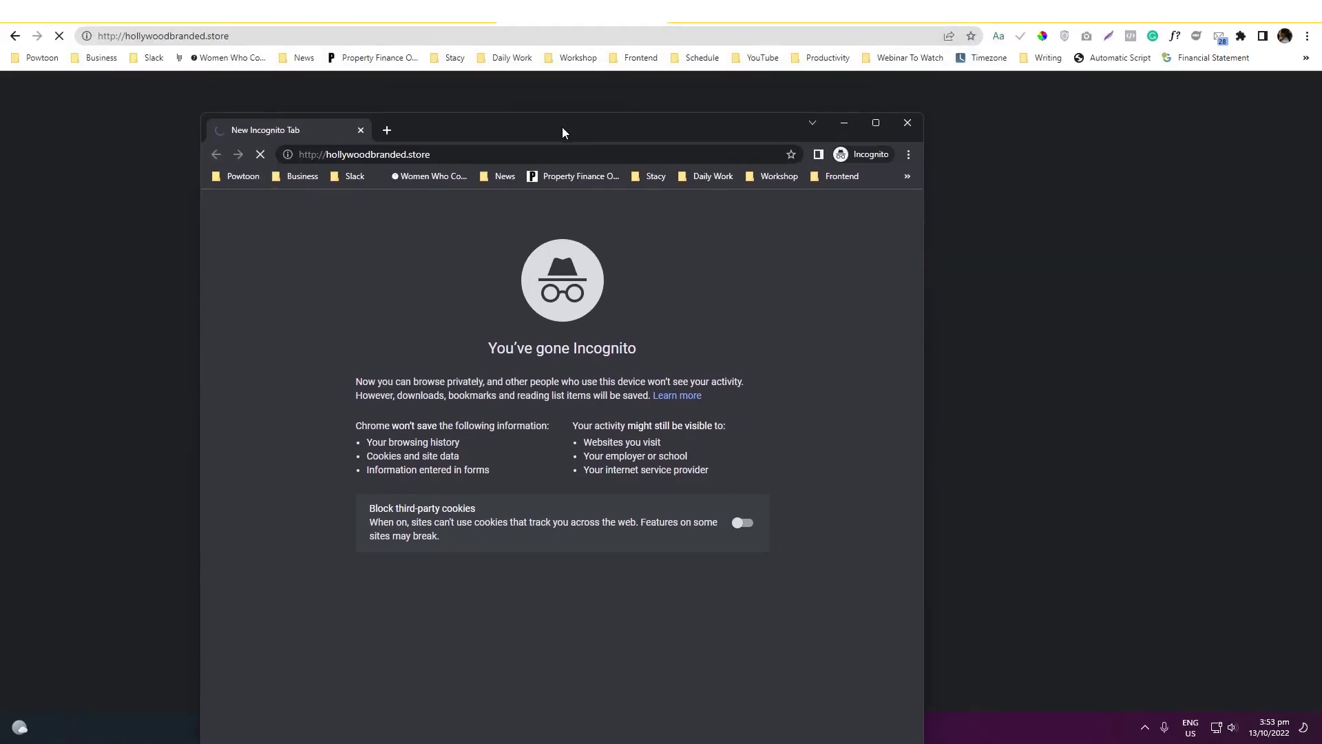
click(504, 155)
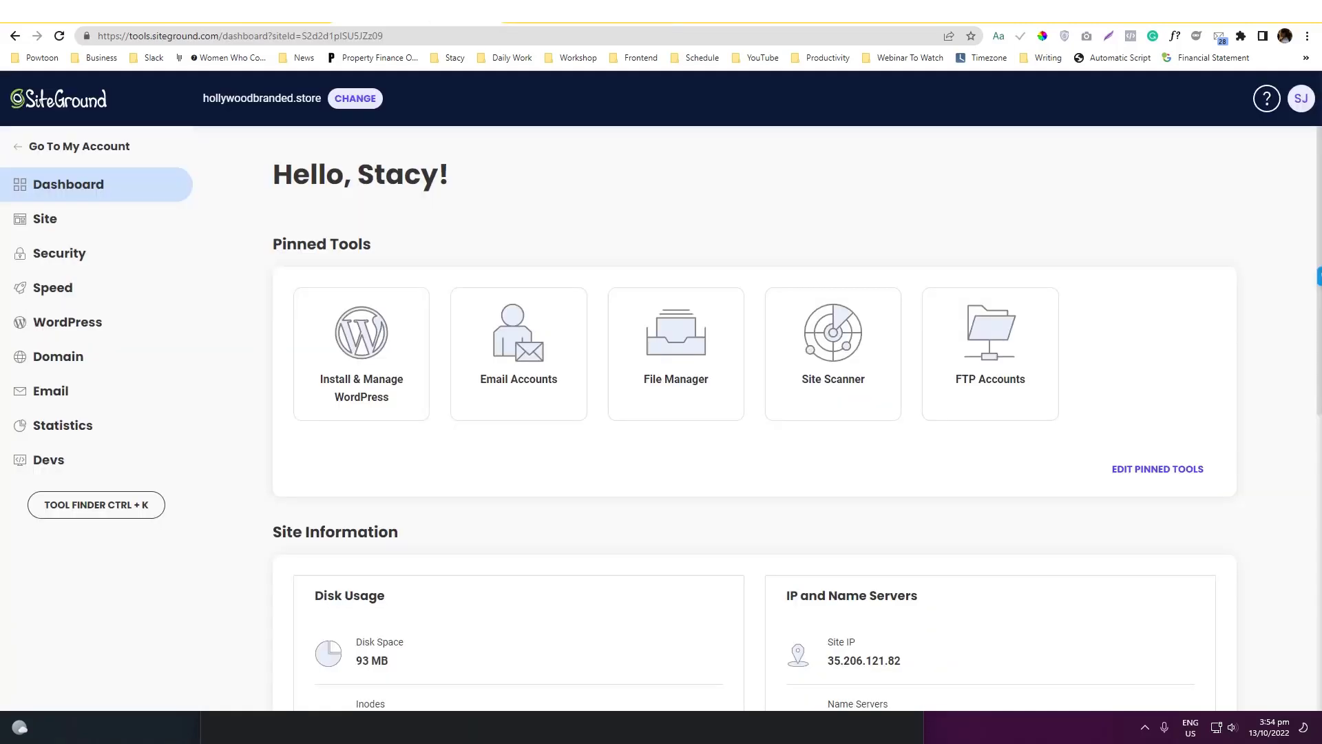
Step: Open SiteGround's Contact Us page and choose Domain > 'I want to connect/point a domain name'
scroll(640, 271, down, 8)
scroll(640, 273, up, 8)
click(1266, 99)
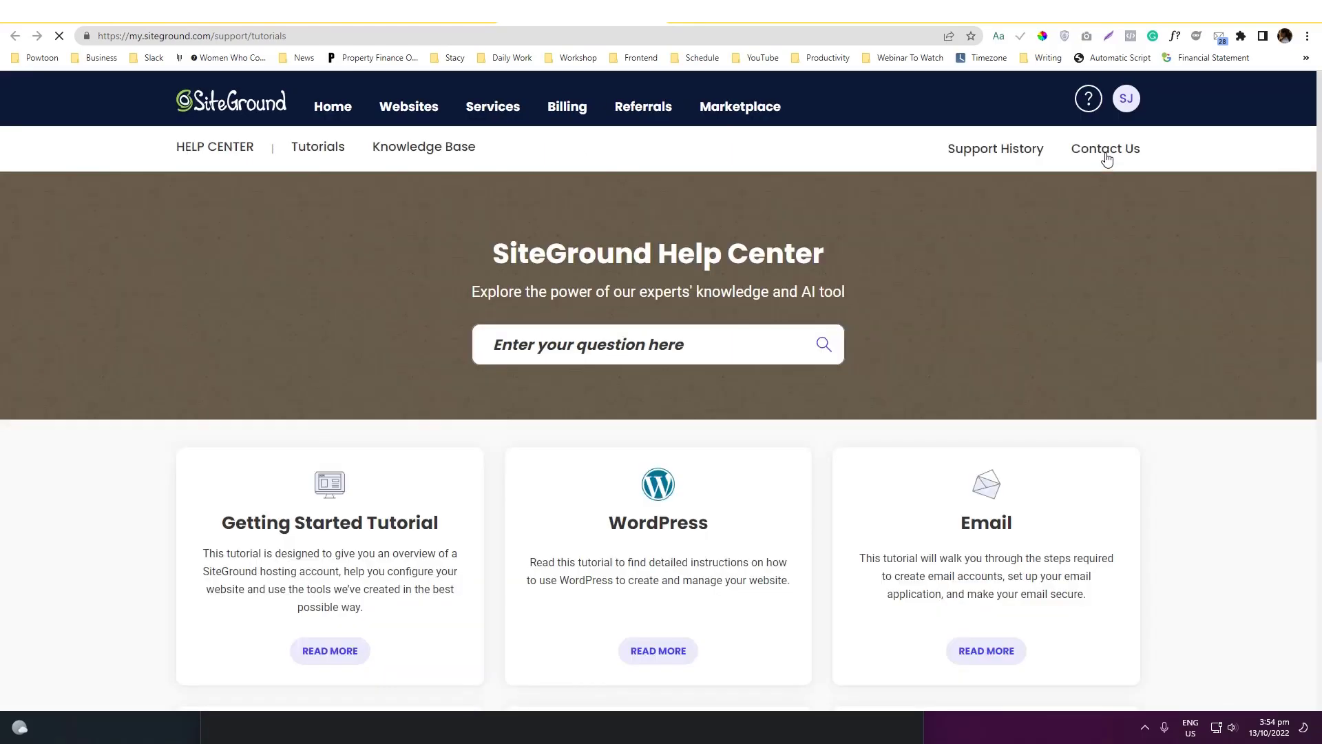
click(1106, 150)
scroll(627, 328, down, 5)
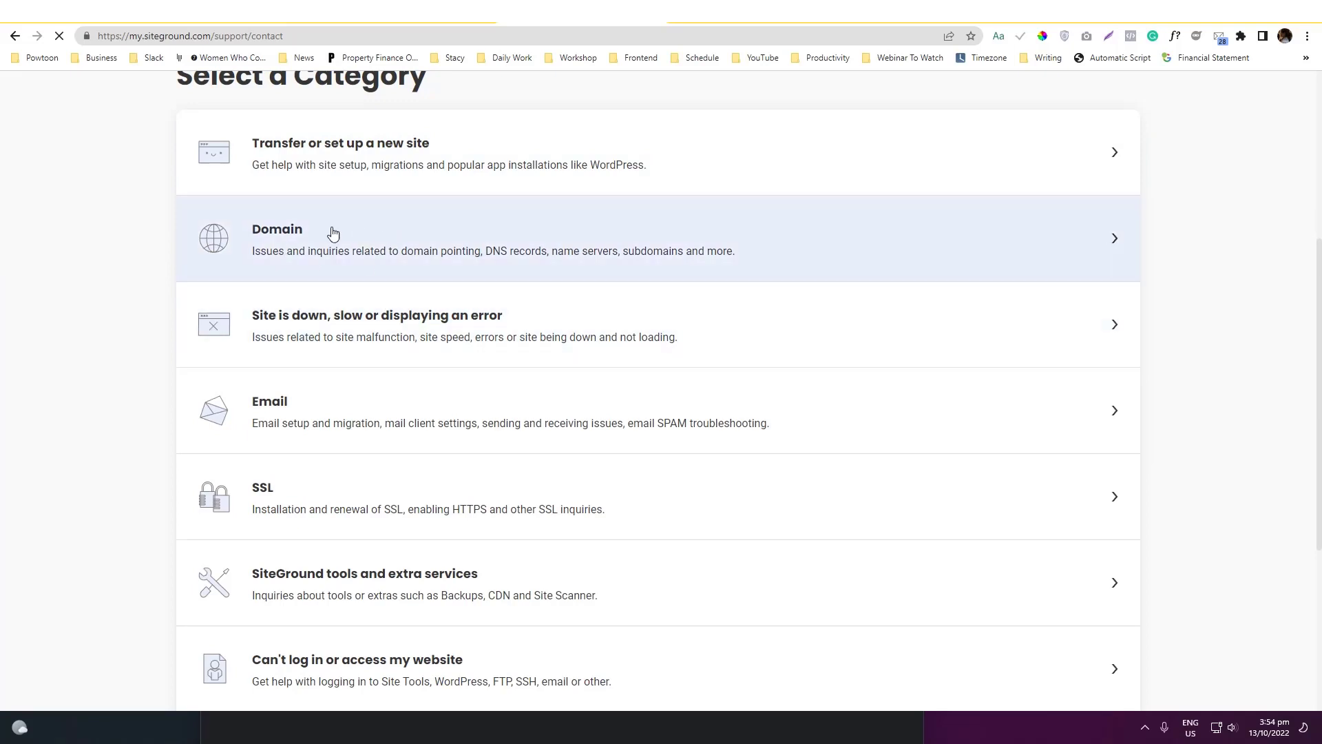
click(360, 253)
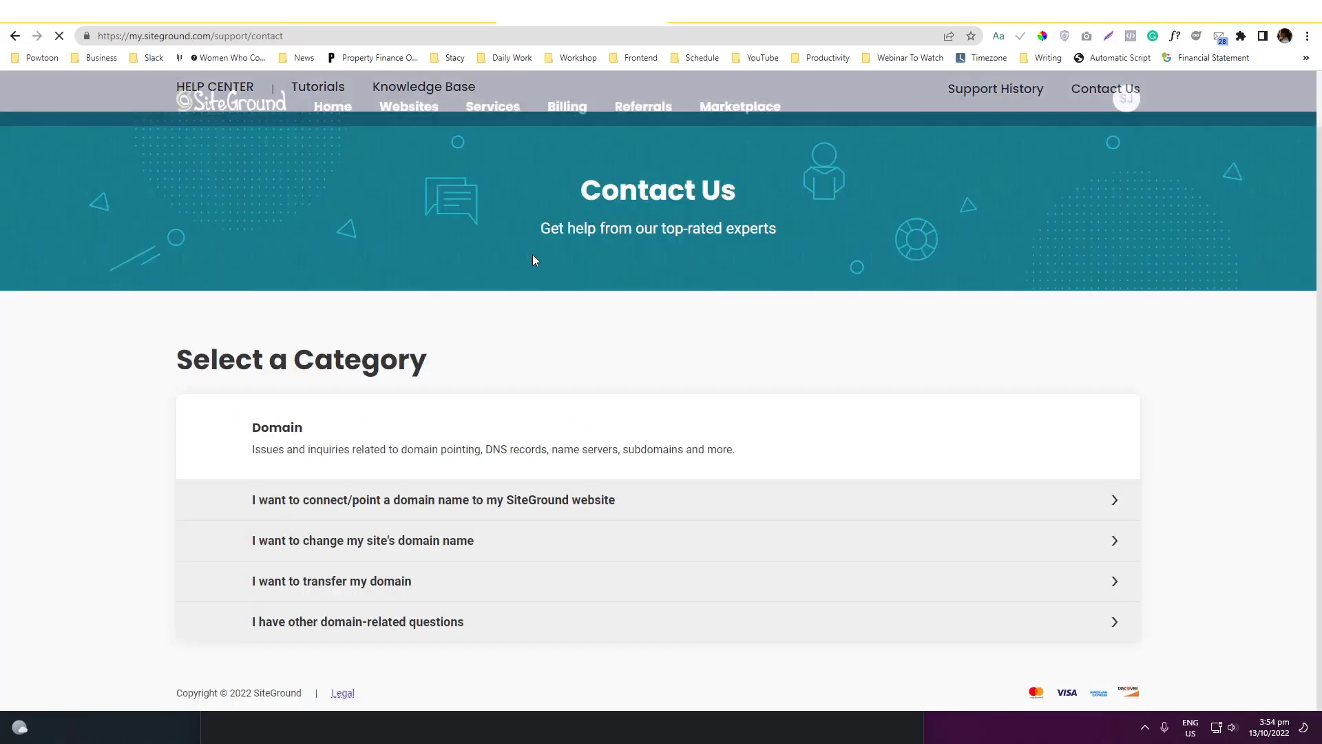
click(359, 508)
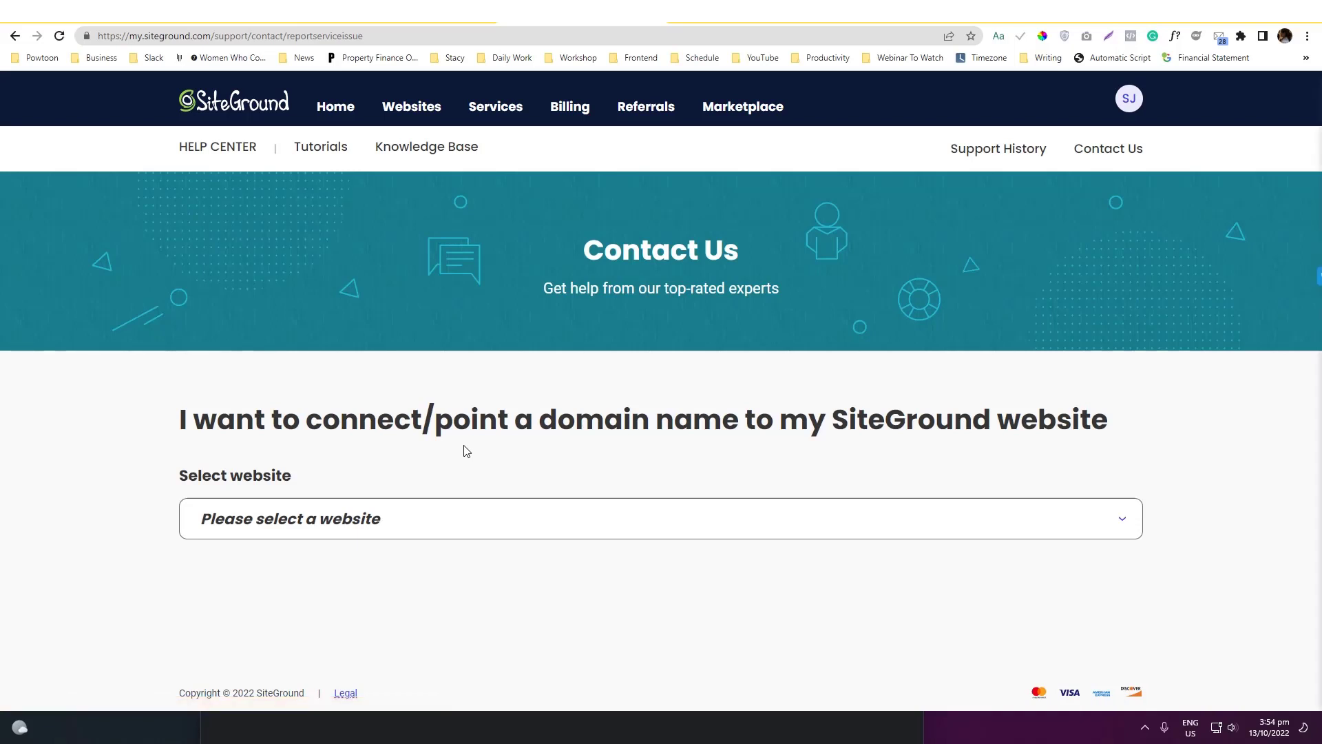
Step: Search the Select website list and pick hollywoodbranded.store
click(352, 517)
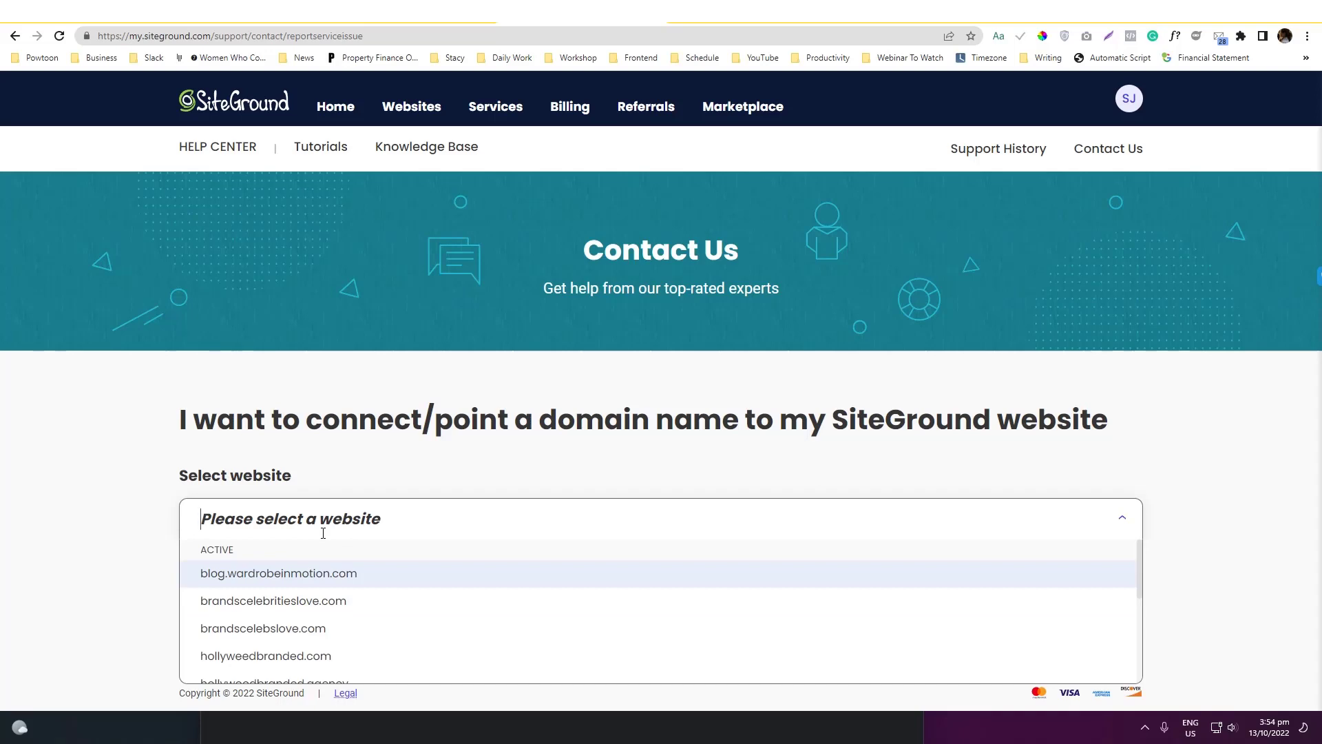
text(hollyw)
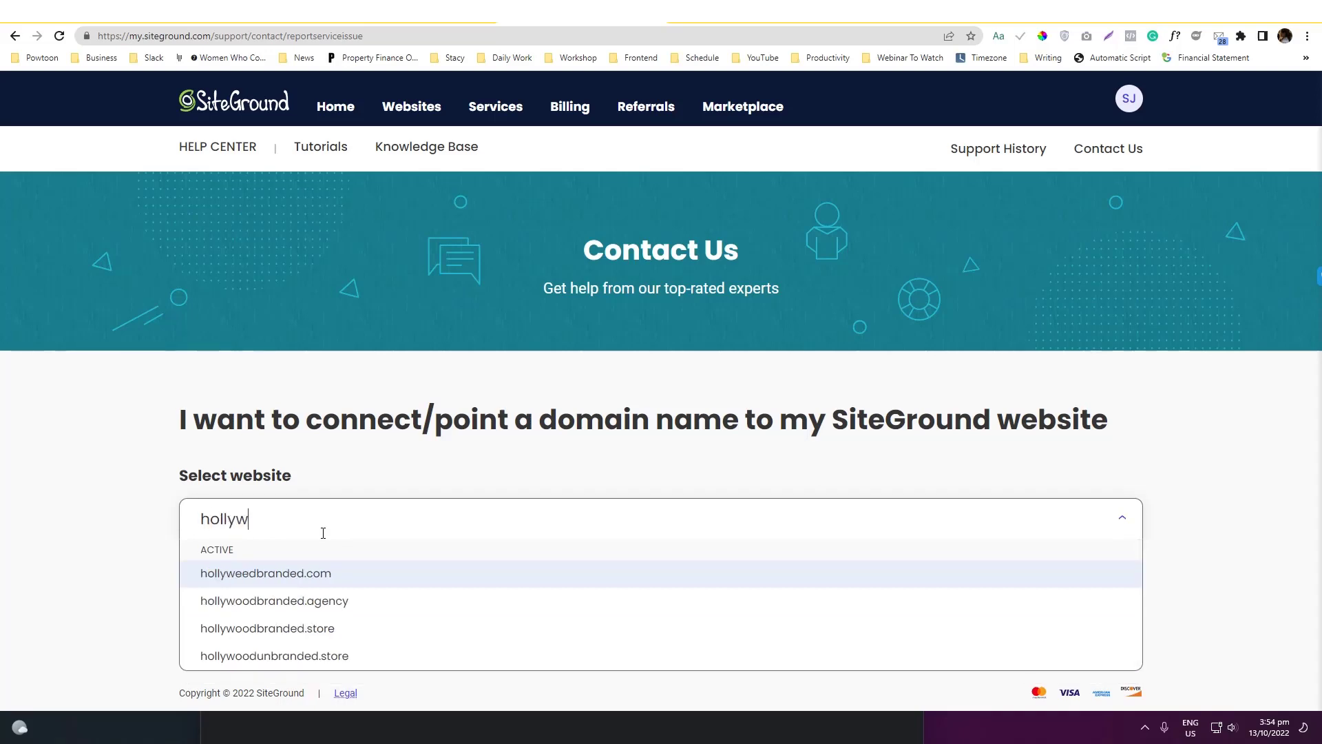
text(oodbr)
click(329, 622)
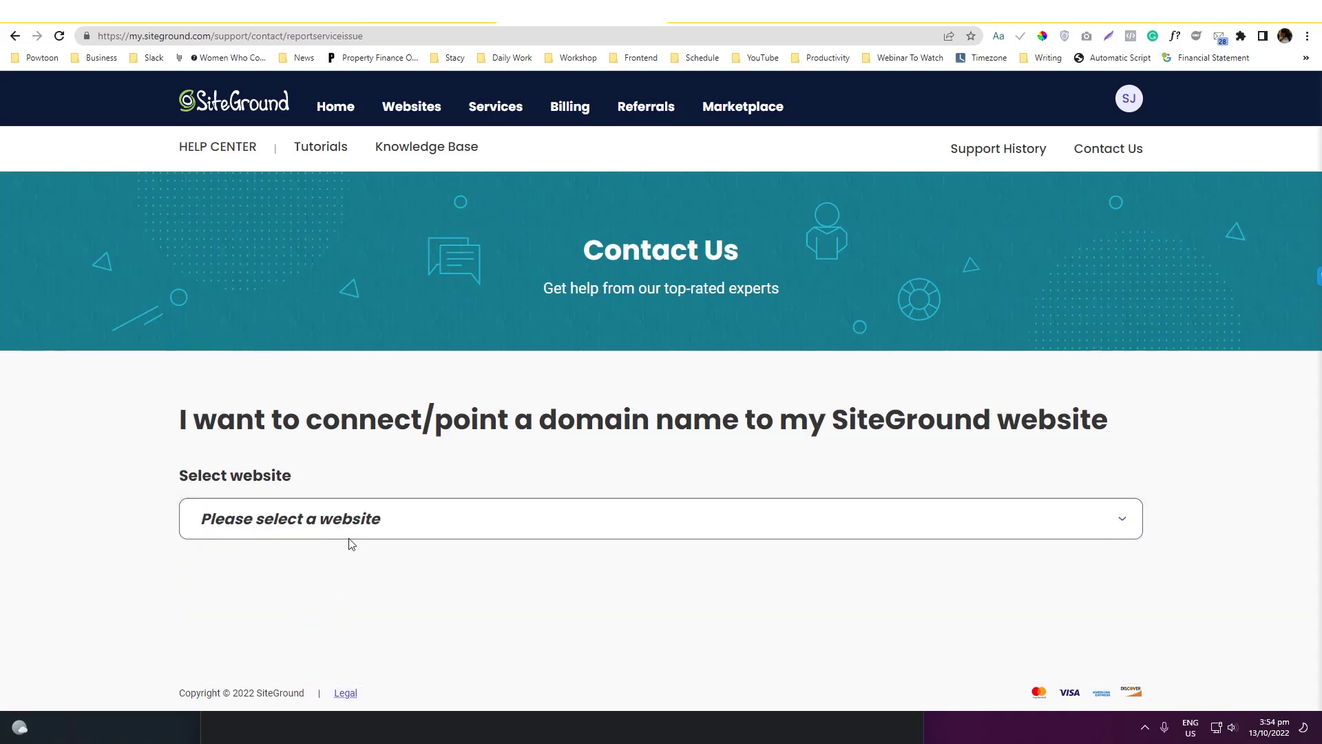
click(349, 540)
text(ho)
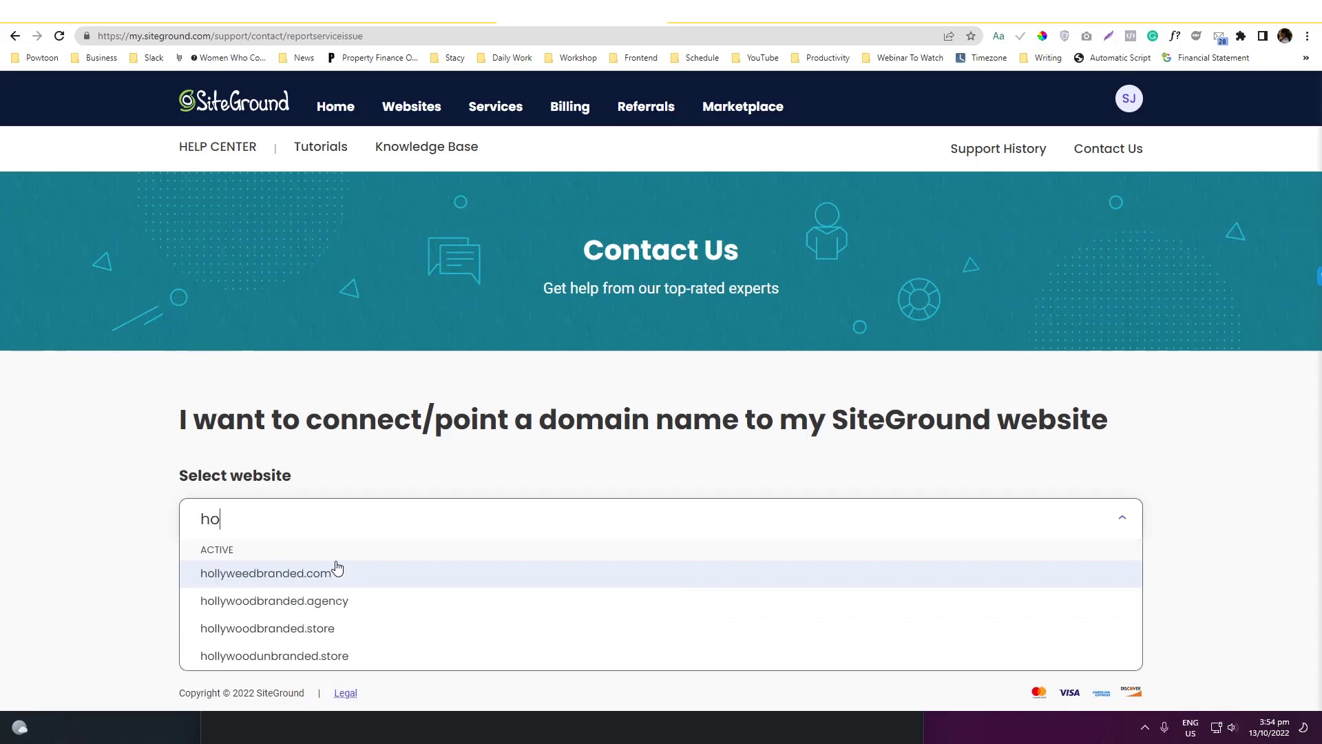
text(llywoodbran)
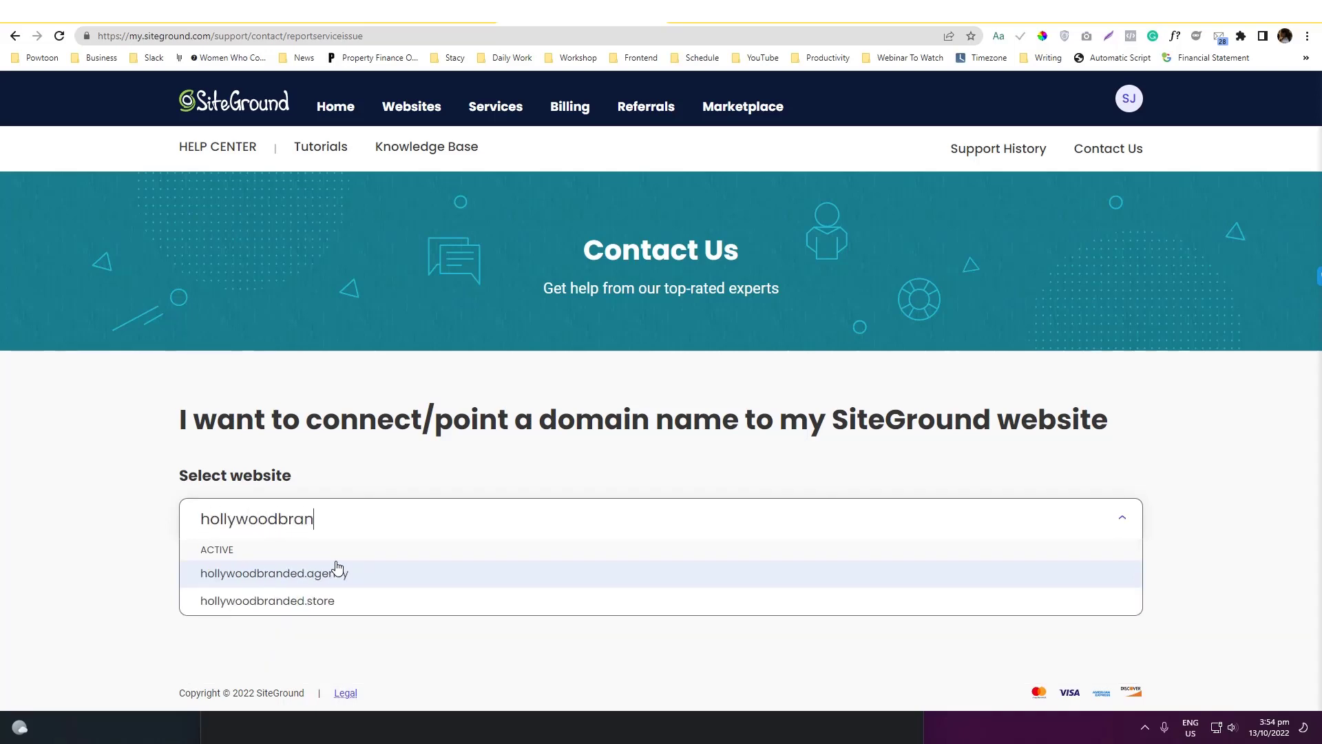
click(339, 605)
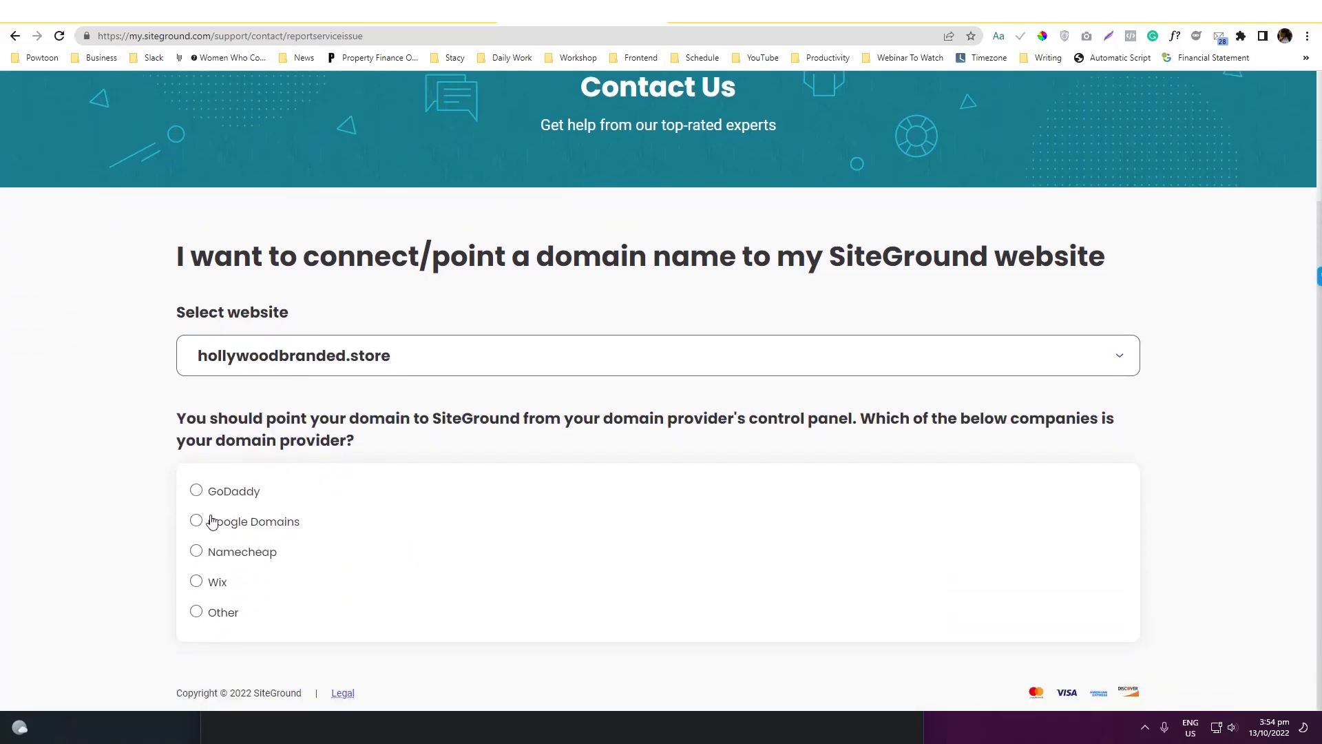
Step: Set provider to Other and case to 'I can't update my nameservers' > Something else, then start a support chat
click(196, 611)
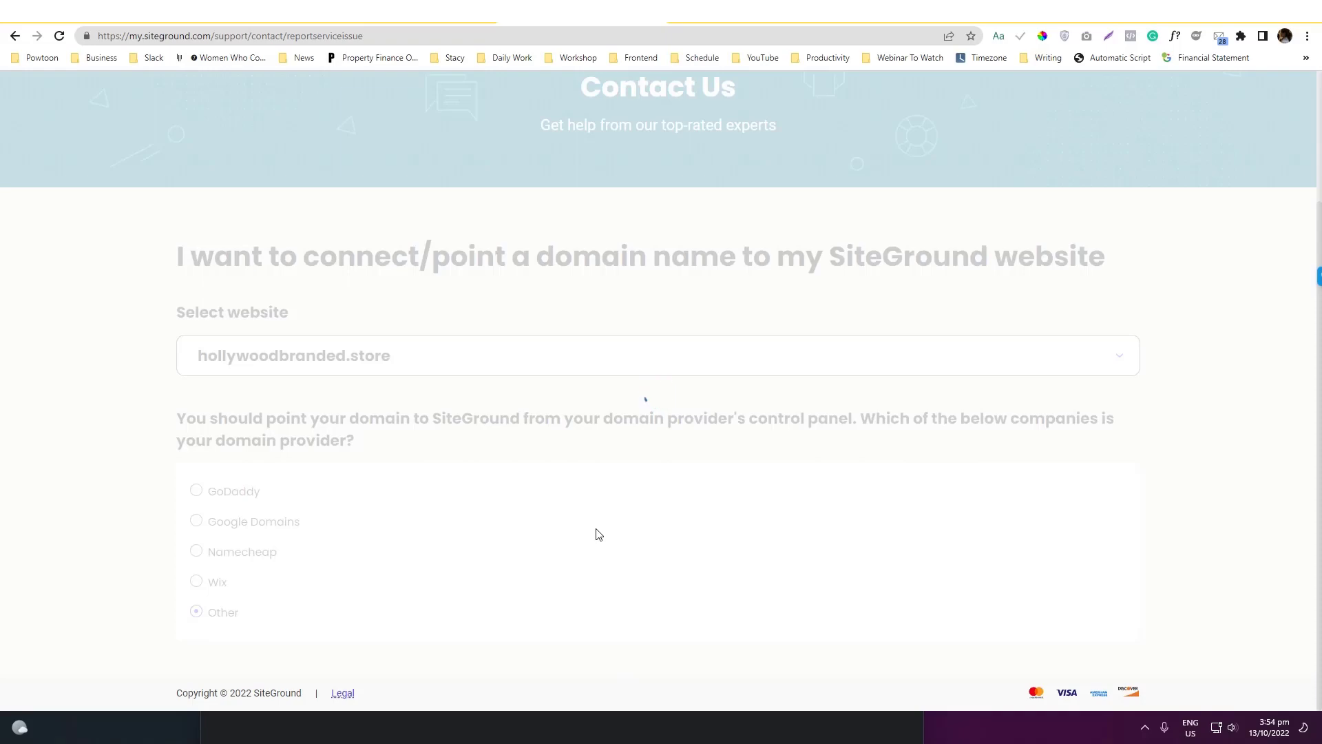
scroll(598, 528, down, 4)
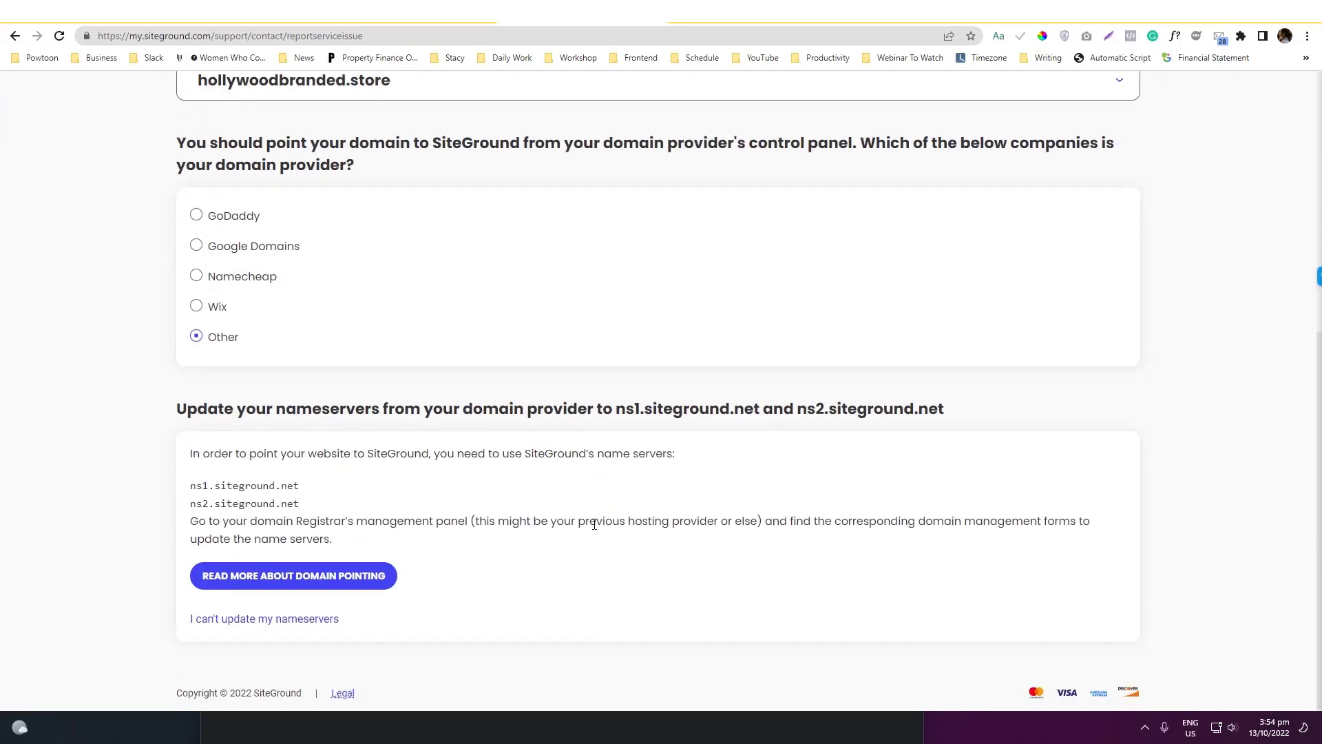
click(264, 623)
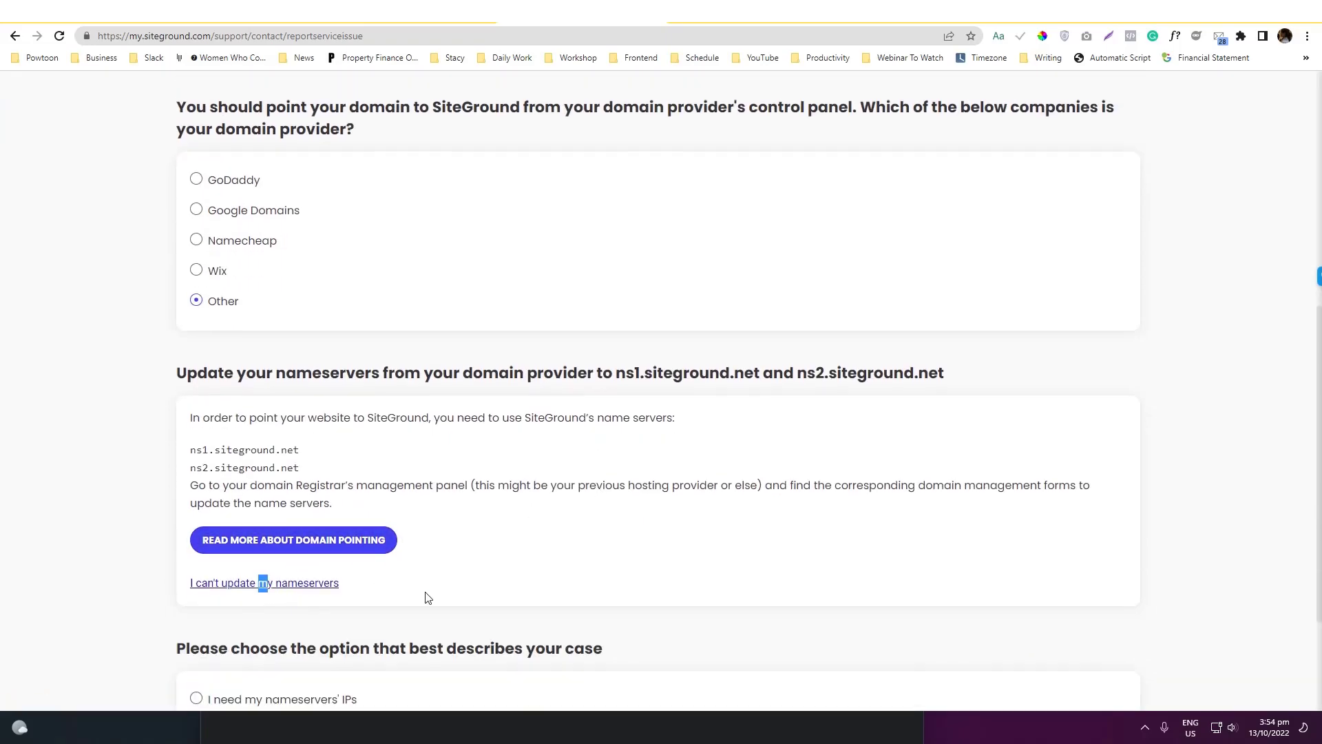
click(197, 610)
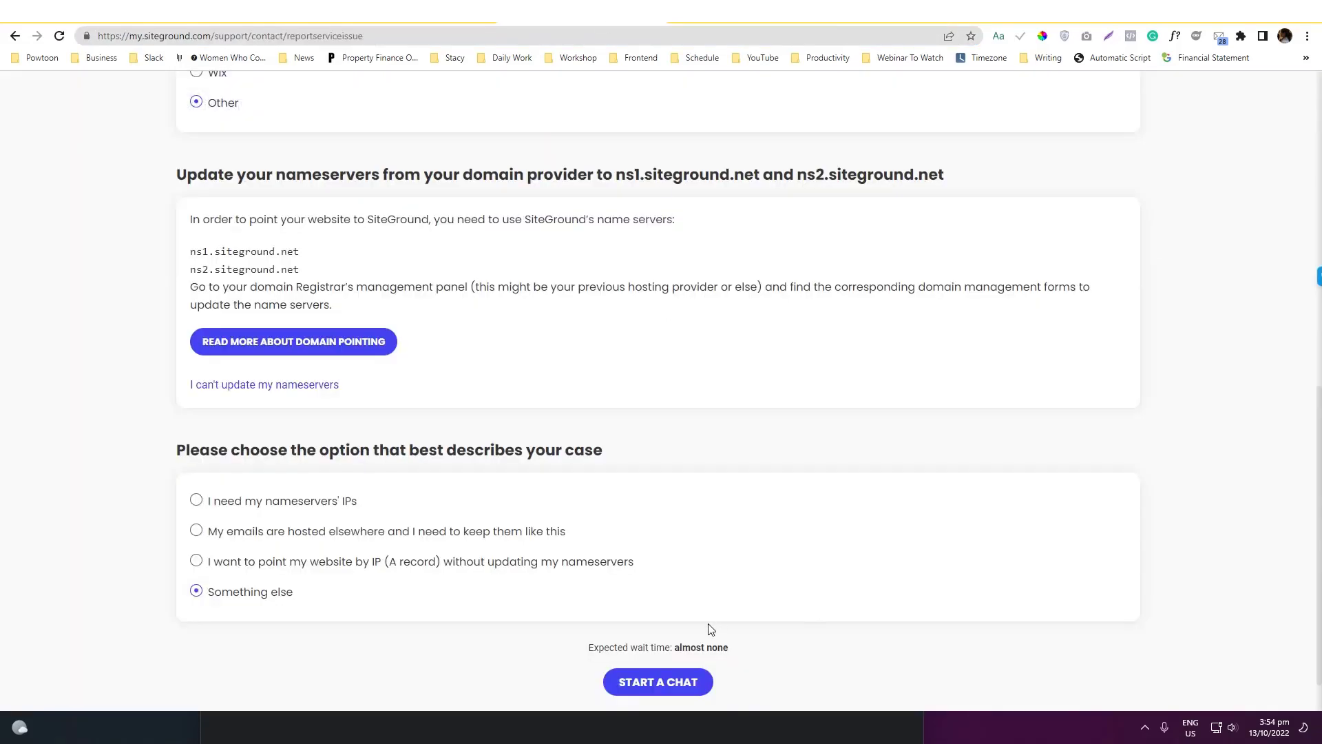
click(636, 682)
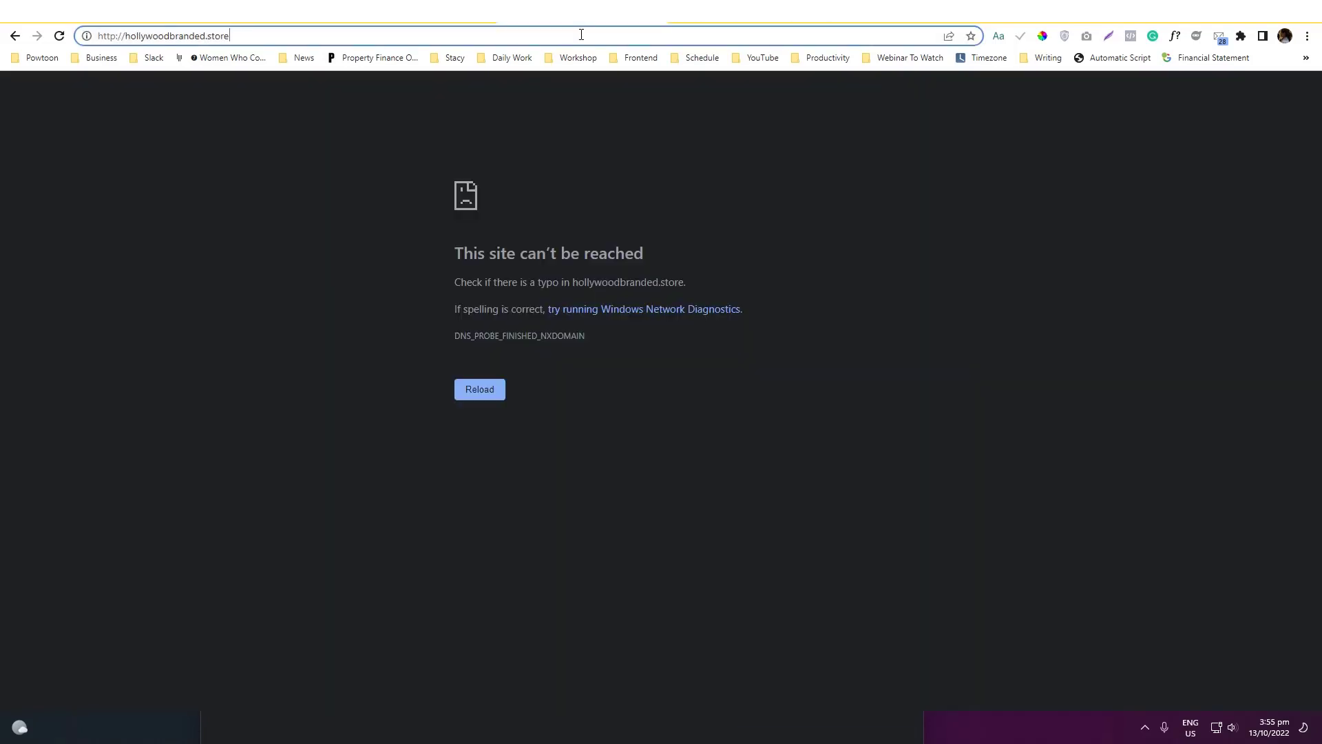
click(581, 34)
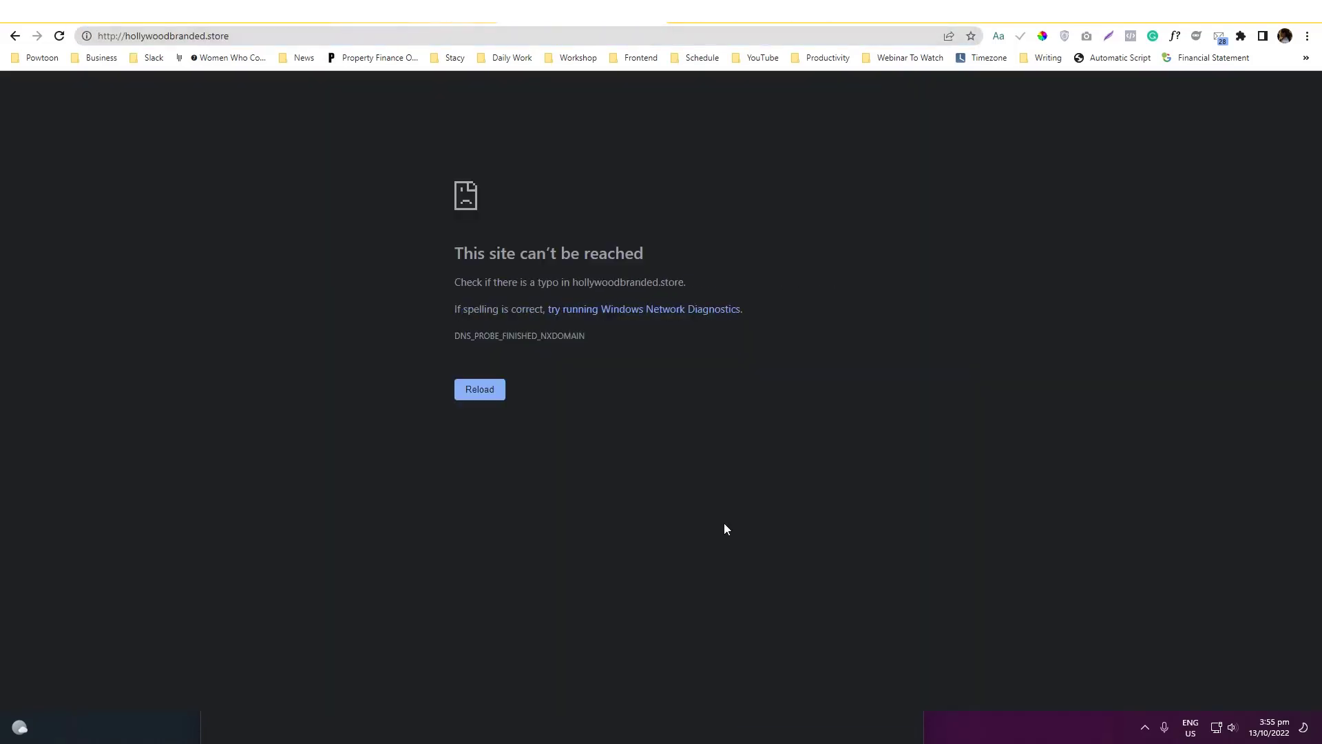
Step: Open hollywoodbranded.store in a fresh Incognito window, where the My WordPress homepage now loads
click(590, 33)
key(ctrl+shift+m)
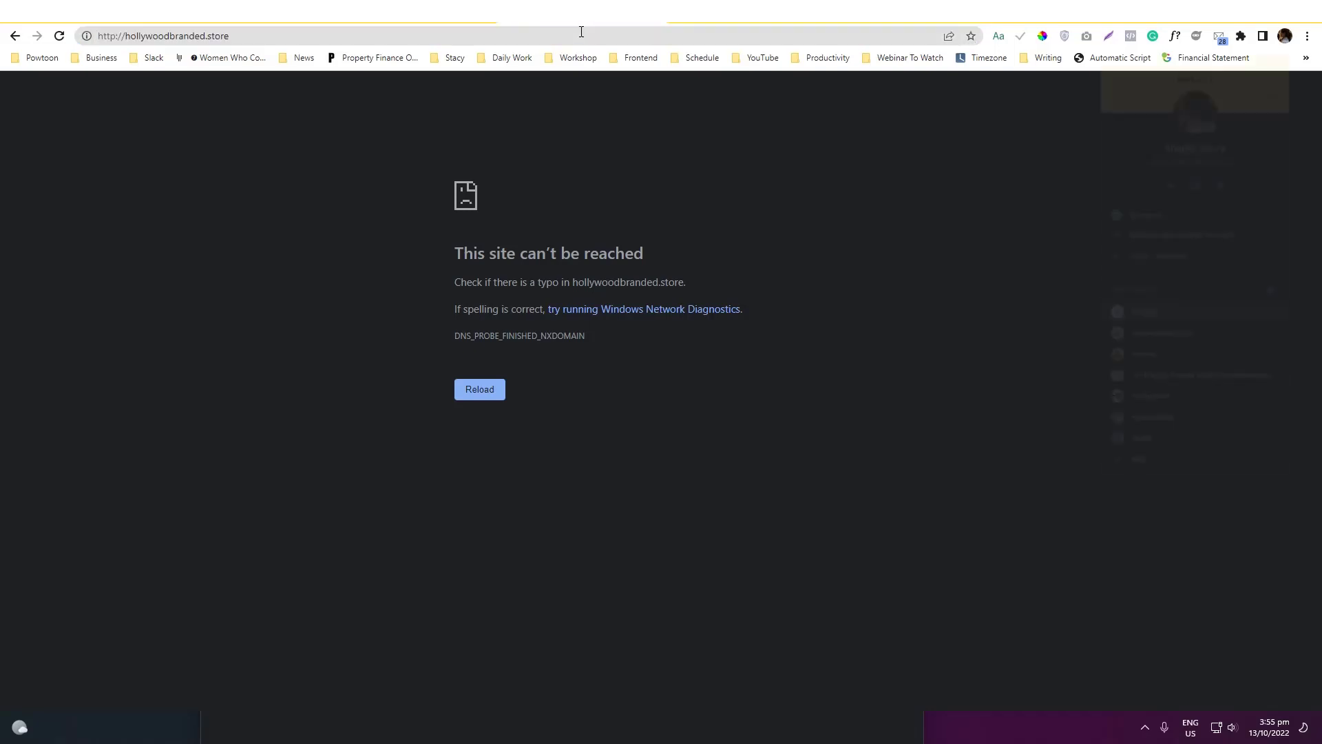
click(576, 34)
key(ctrl+c)
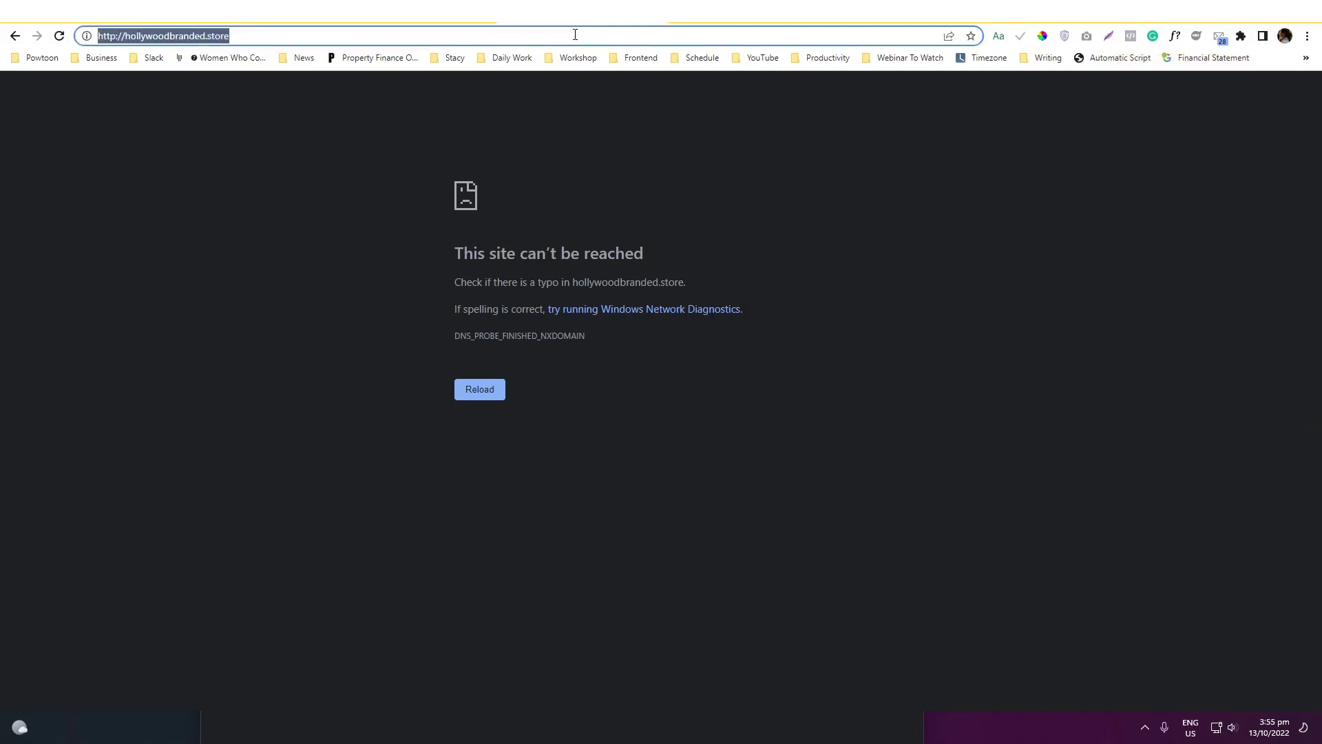
key(ctrl+shift+n)
key(ctrl+v)
key(Return)
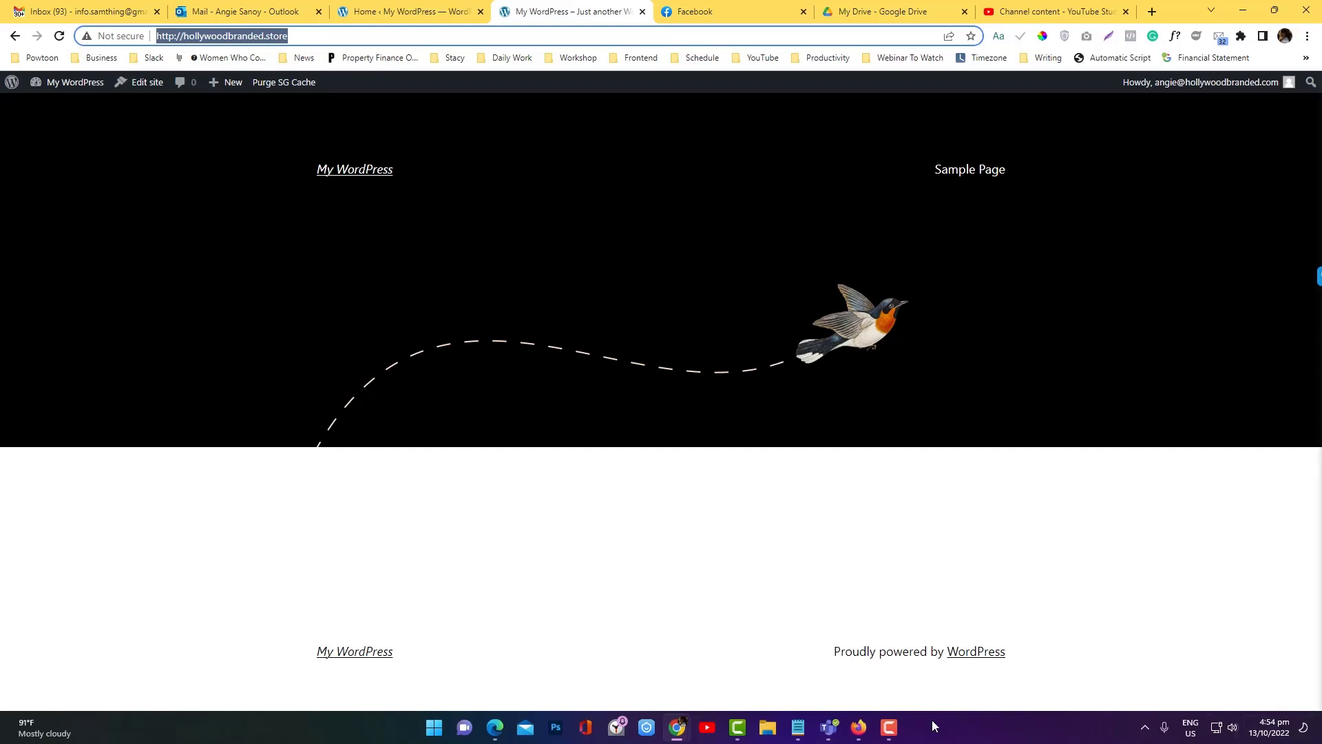
Step: Bring the BookwormHead YT Landscape project forward in Camtasia and scrub the playhead to about 08:16
click(744, 736)
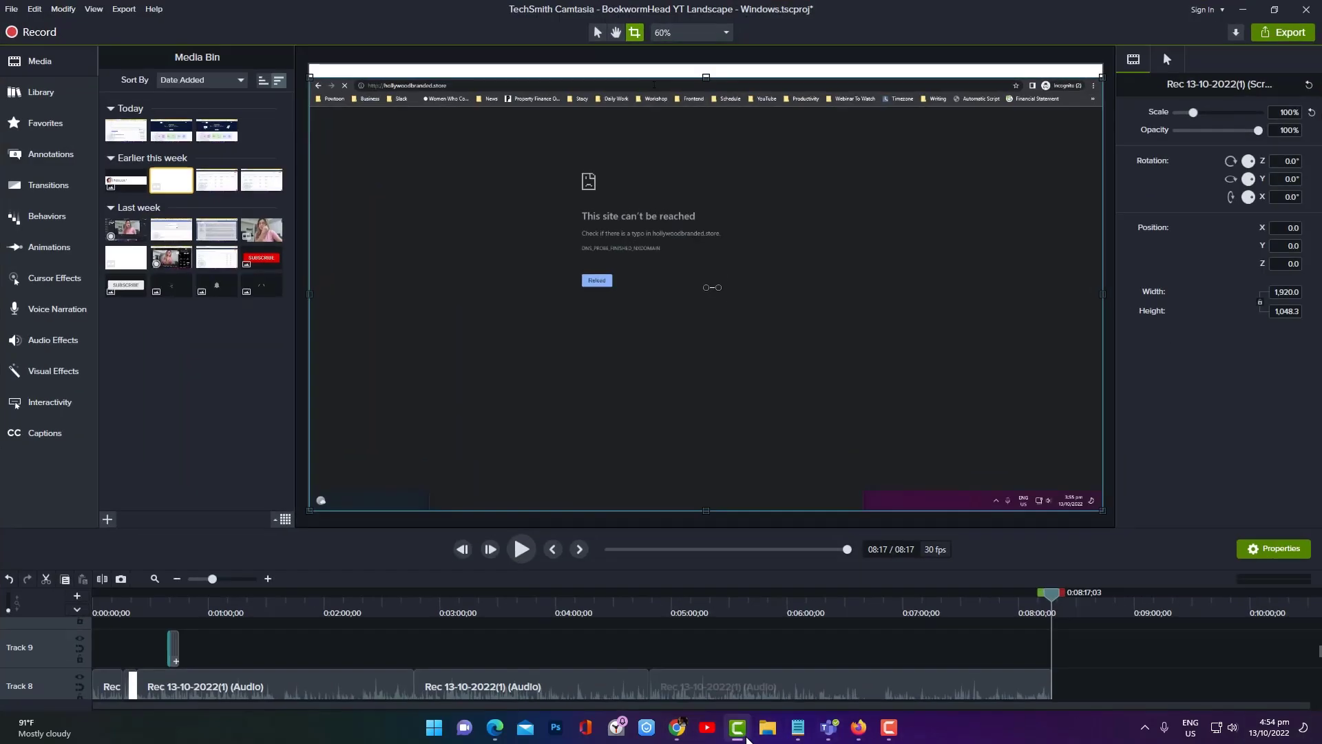
drag(1060, 597, 1052, 601)
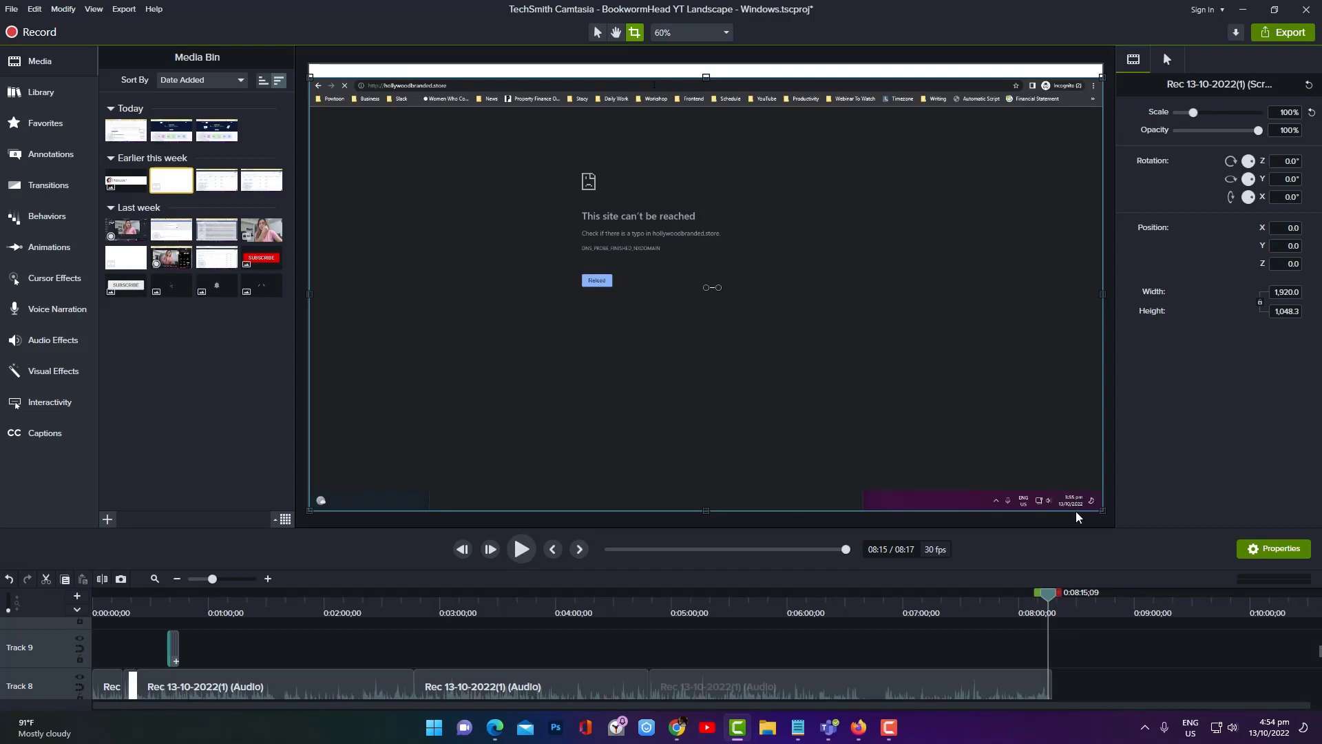
drag(1052, 598, 1056, 597)
scroll(918, 631, down, 1)
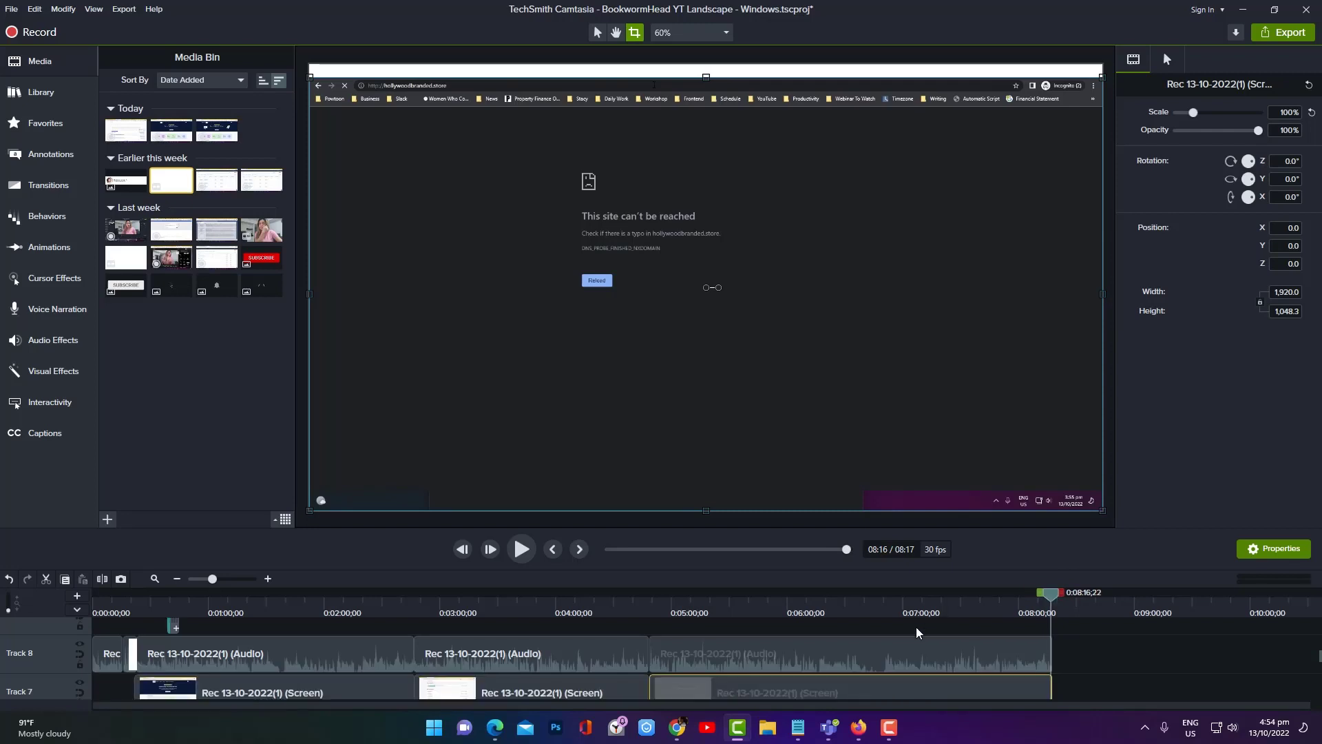
scroll(918, 633, up, 1)
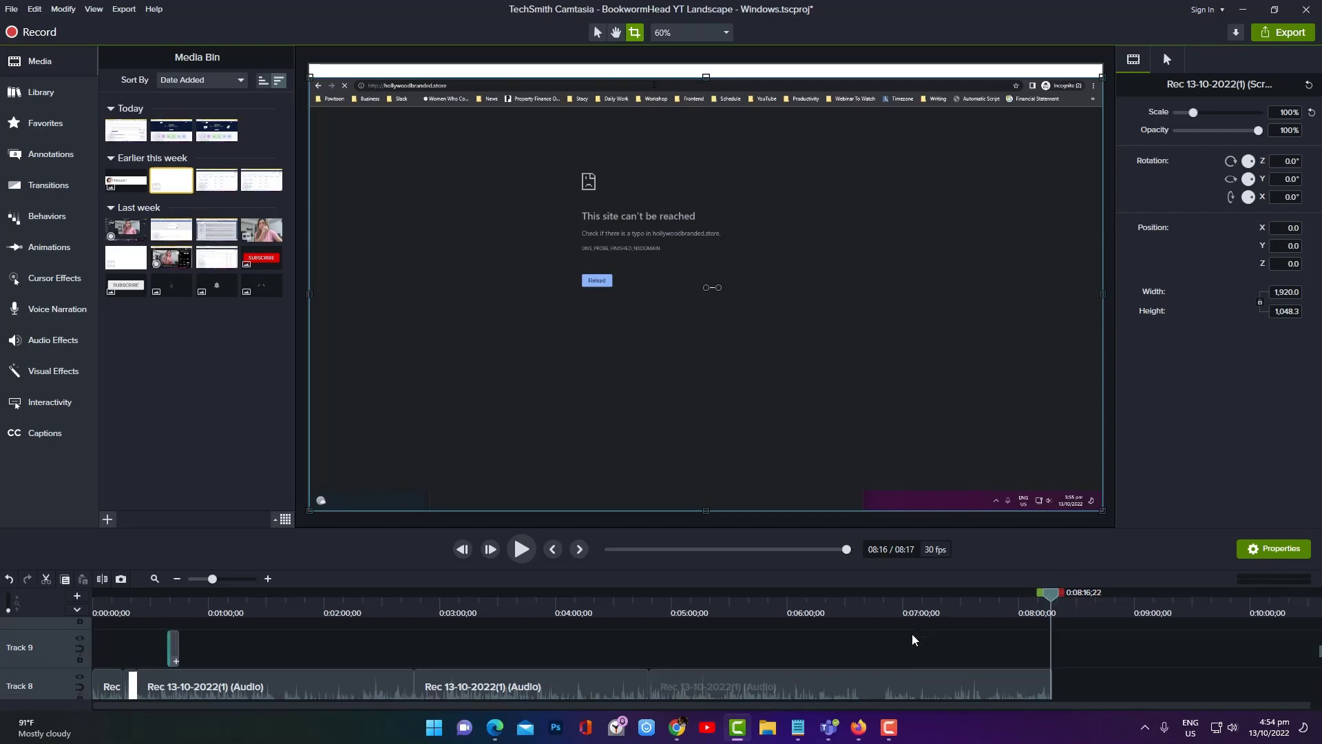